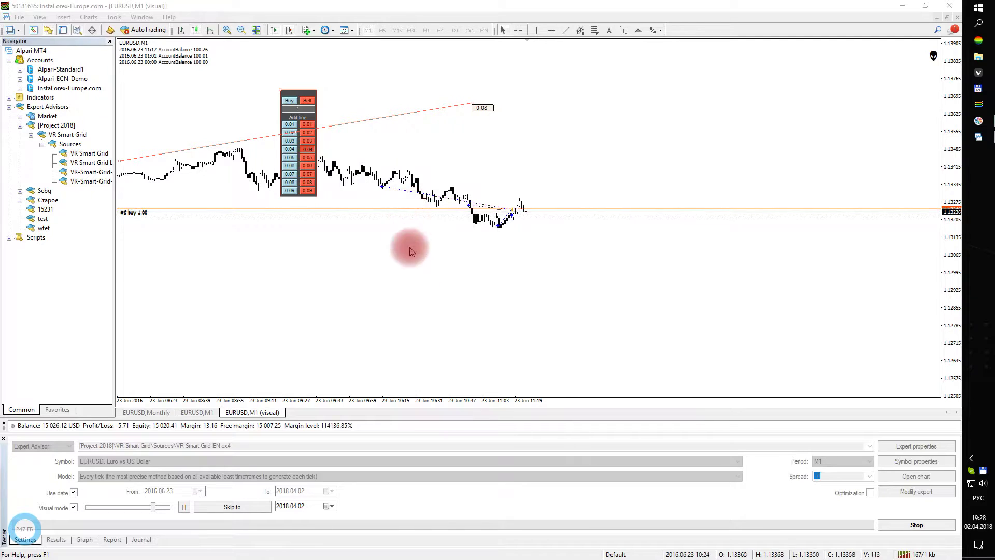
# Stop the running VR-Smart-Grid-EN visual backtest on EURUSD M1.
pyautogui.click(911, 524)
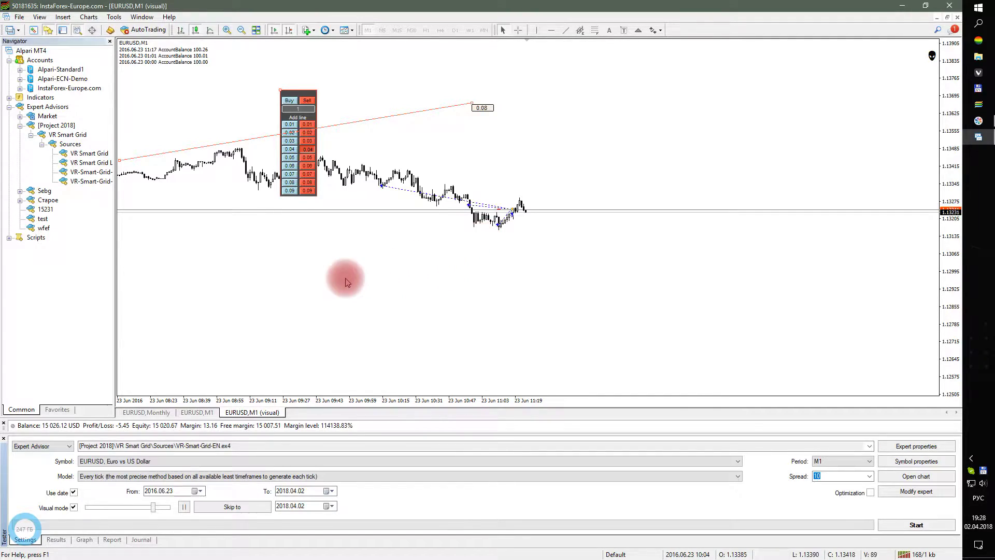
# Switch the tester's expert advisor to VR-Smart-Grid-RU.ex4.
pyautogui.click(869, 446)
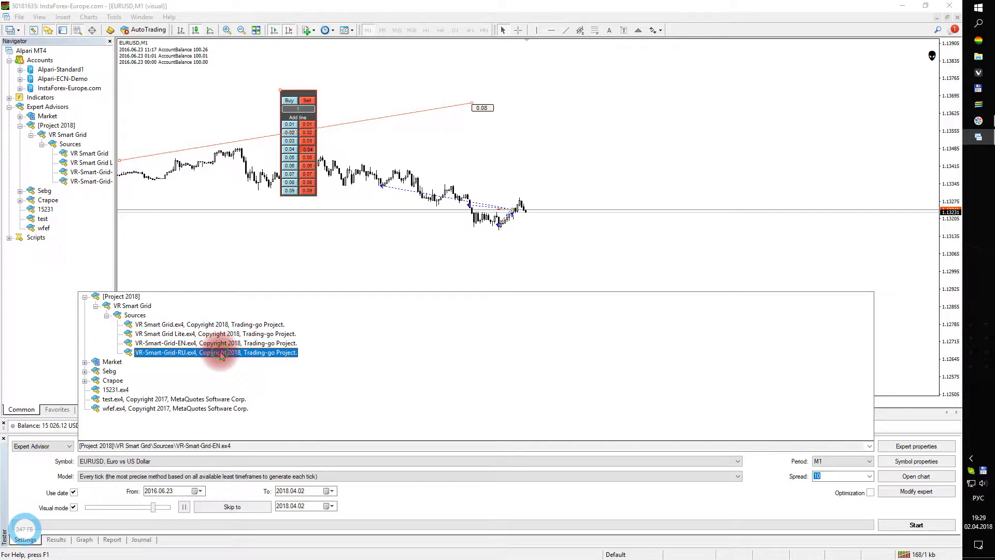
pyautogui.click(223, 352)
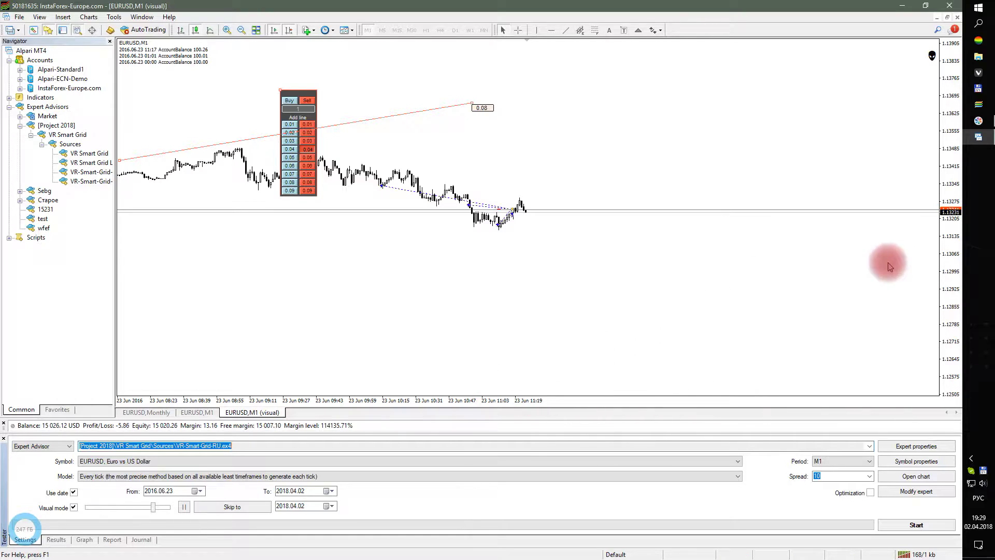
# In Total Commander, go up to the VR Smart Grid folder and open vr-smart-grid.zip.
pyautogui.click(973, 90)
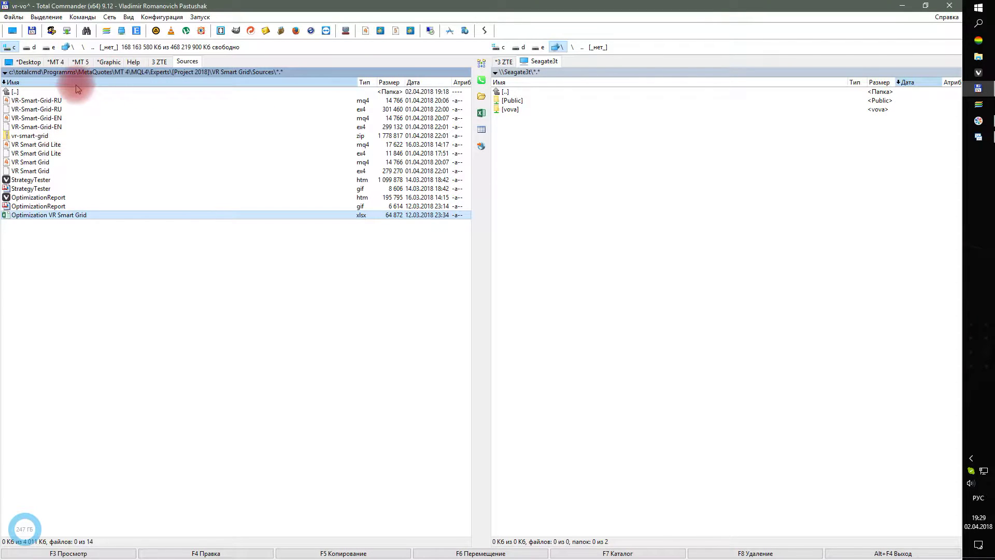
pyautogui.doubleClick(60, 92)
pyautogui.doubleClick(58, 117)
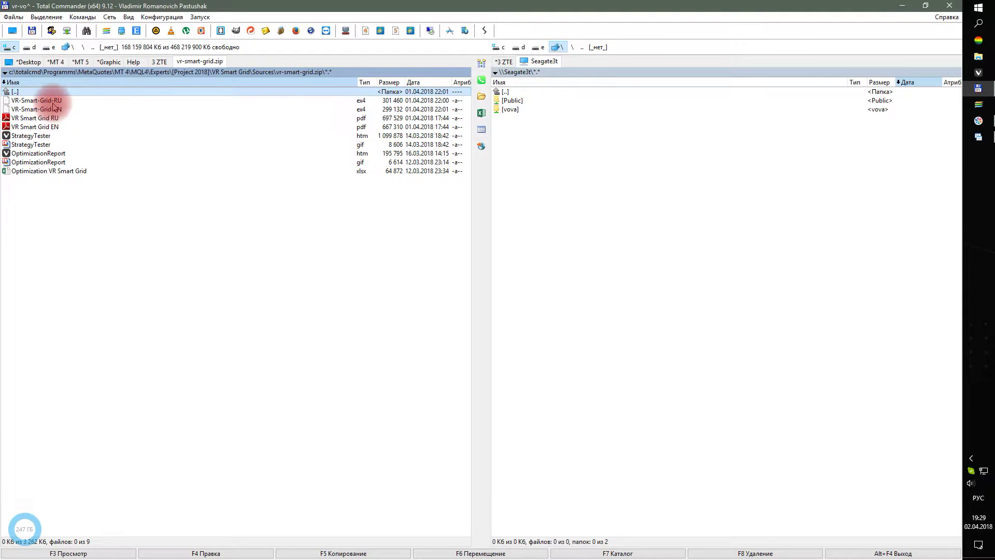
# Point out the RU and EN expert files, then extract and launch VR Smart Grid RU.pdf.
pyautogui.click(49, 100)
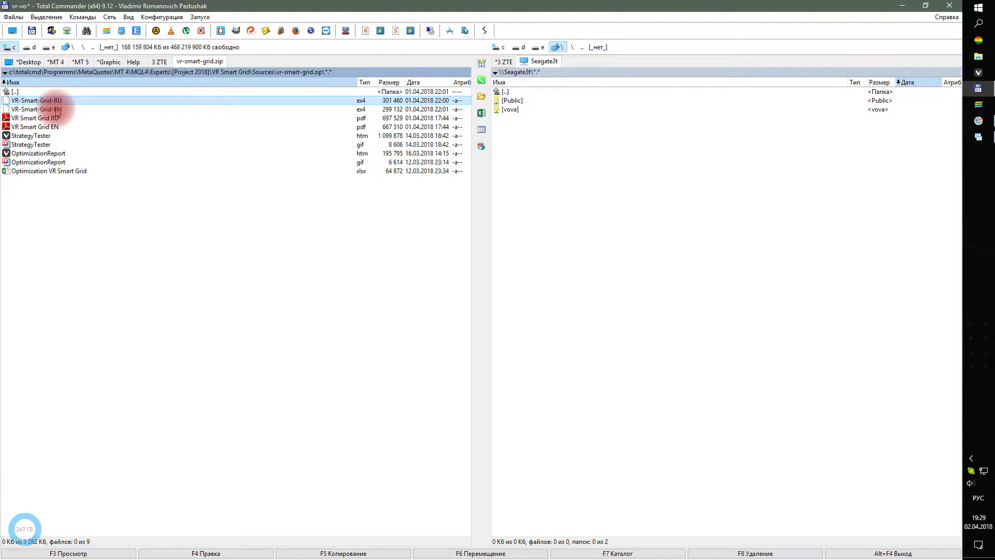
pyautogui.click(57, 111)
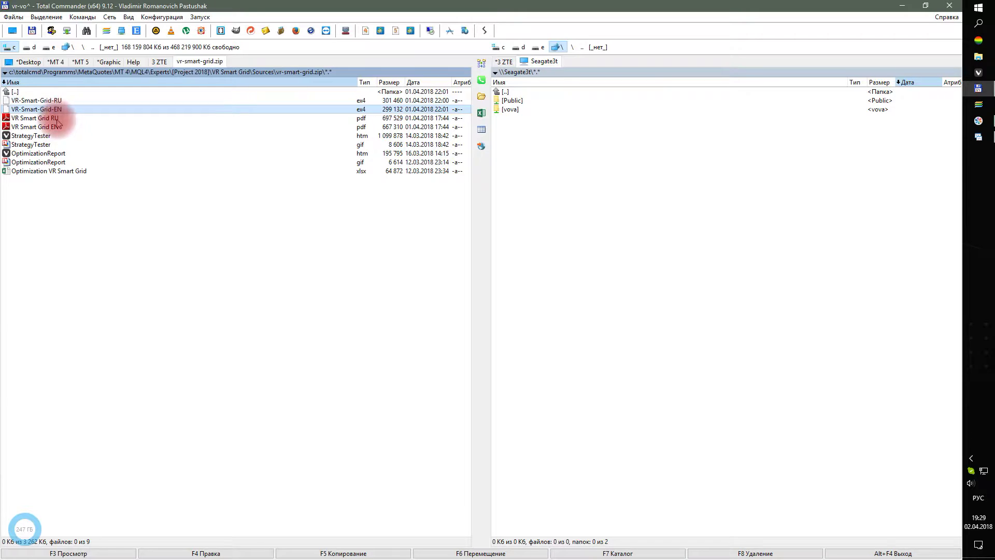
pyautogui.doubleClick(56, 120)
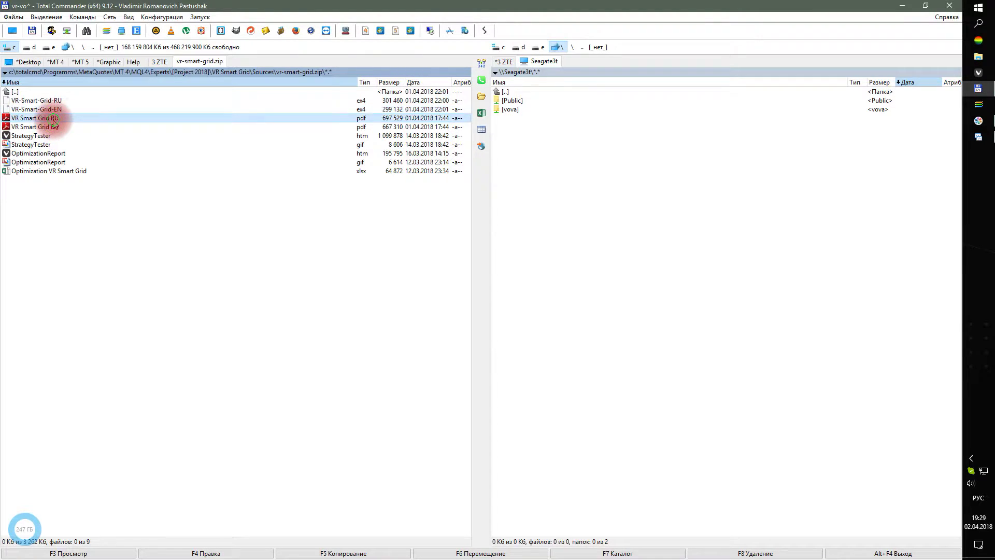
pyautogui.click(516, 352)
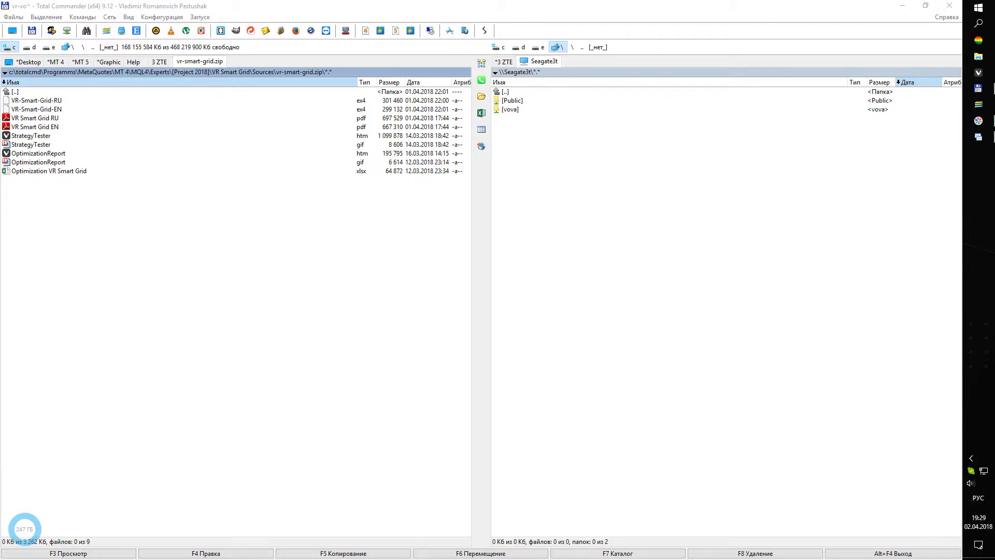
# Maximize the Adobe Reader manual and view it at 100% zoom.
pyautogui.doubleClick(554, 6)
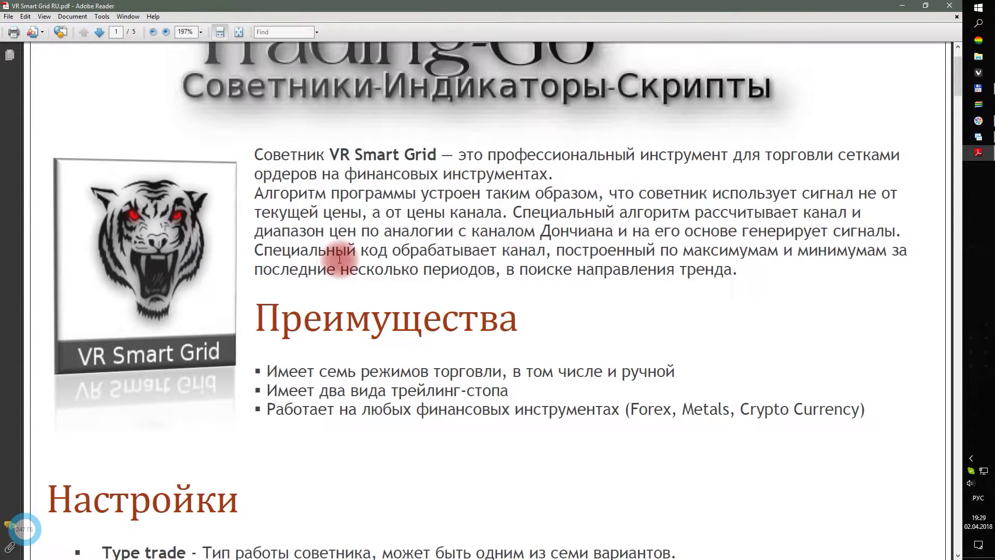
pyautogui.click(201, 32)
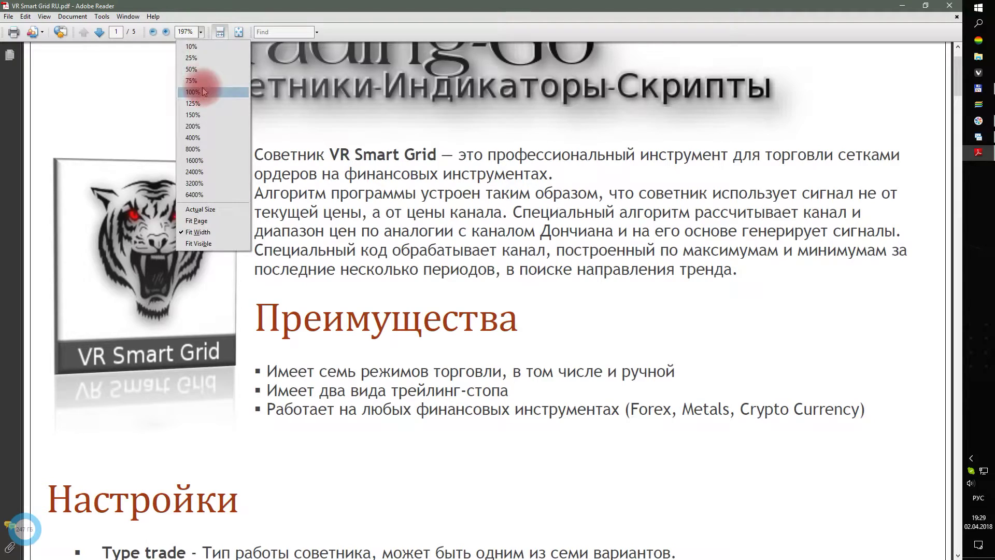
pyautogui.click(204, 92)
pyautogui.scroll(-3, 278, 195)
pyautogui.scroll(-5, 280, 199)
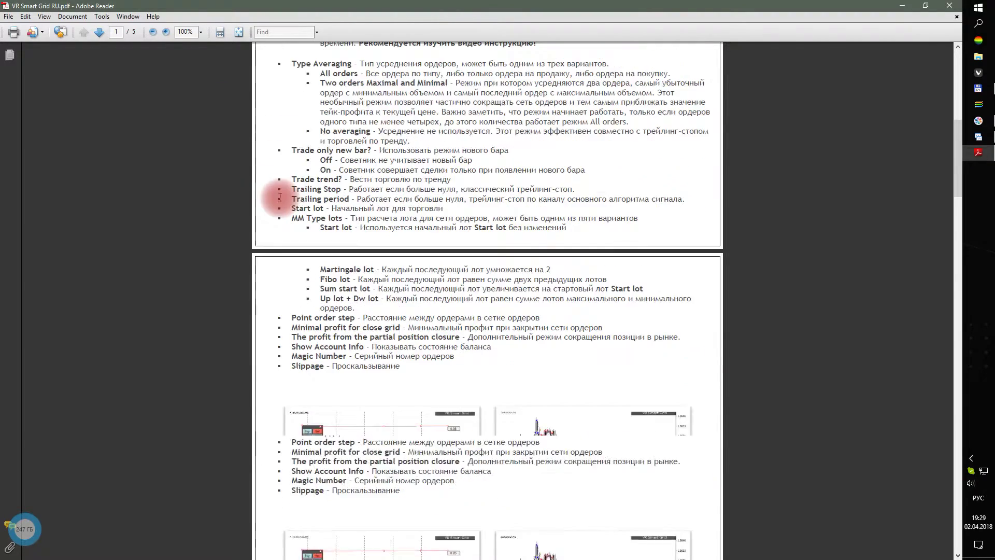
pyautogui.scroll(-4, 280, 198)
pyautogui.scroll(-4, 280, 198)
pyautogui.scroll(-3, 280, 197)
pyautogui.scroll(-4, 282, 194)
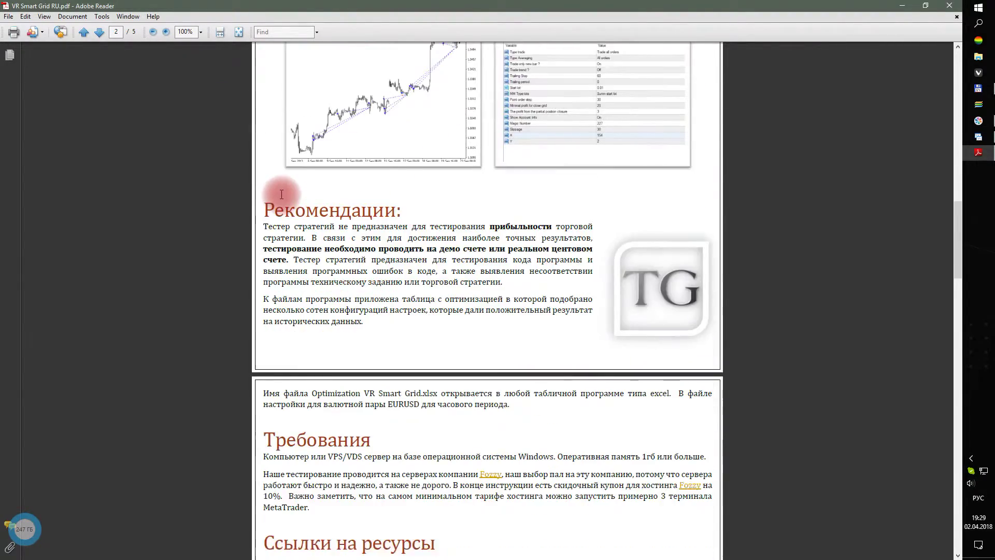
pyautogui.scroll(-3, 282, 195)
pyautogui.scroll(-4, 282, 196)
pyautogui.scroll(-5, 282, 197)
pyautogui.scroll(-3, 282, 199)
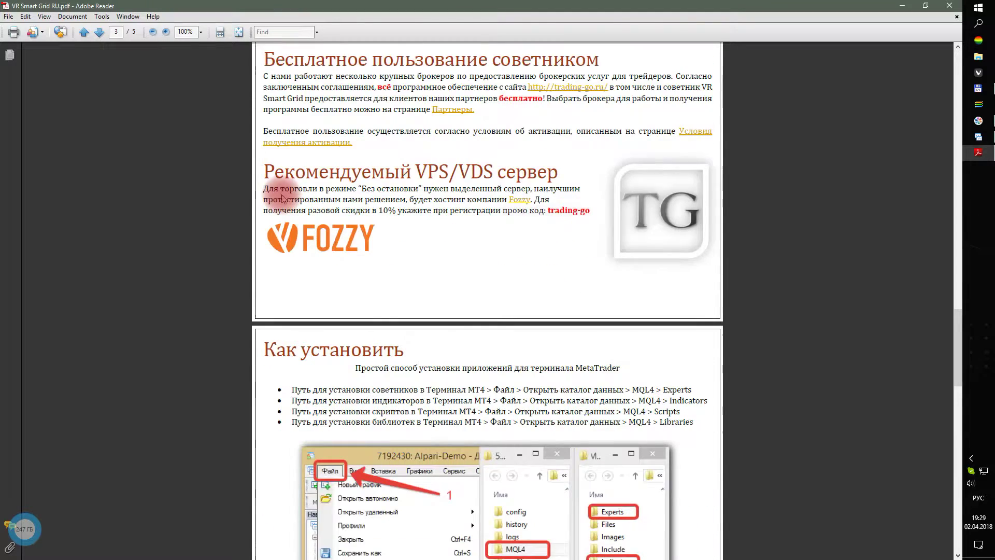
pyautogui.scroll(-5, 282, 196)
pyautogui.scroll(-3, 282, 195)
pyautogui.scroll(-1, 284, 194)
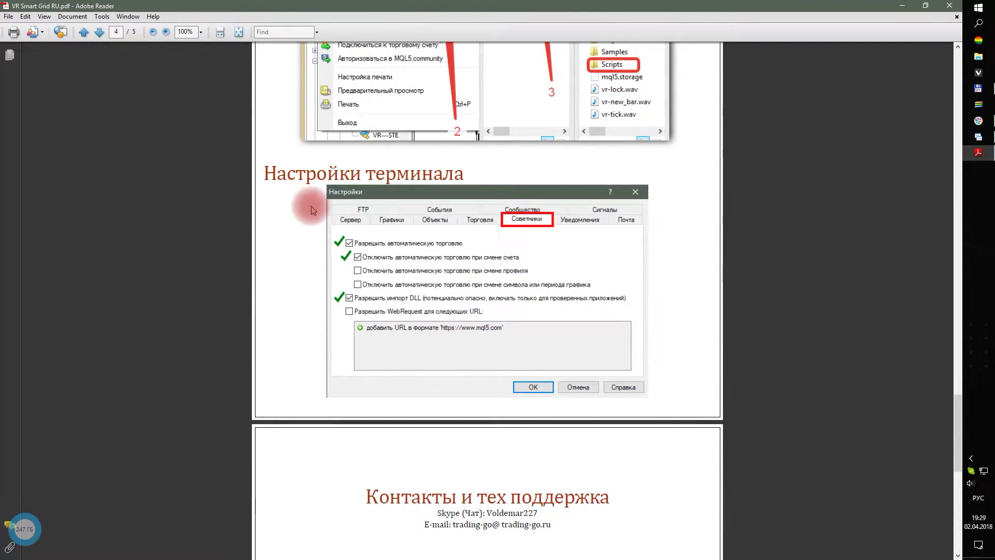
pyautogui.scroll(-1, 311, 210)
pyautogui.scroll(-4, 322, 205)
pyautogui.scroll(-4, 327, 203)
pyautogui.scroll(-3, 327, 199)
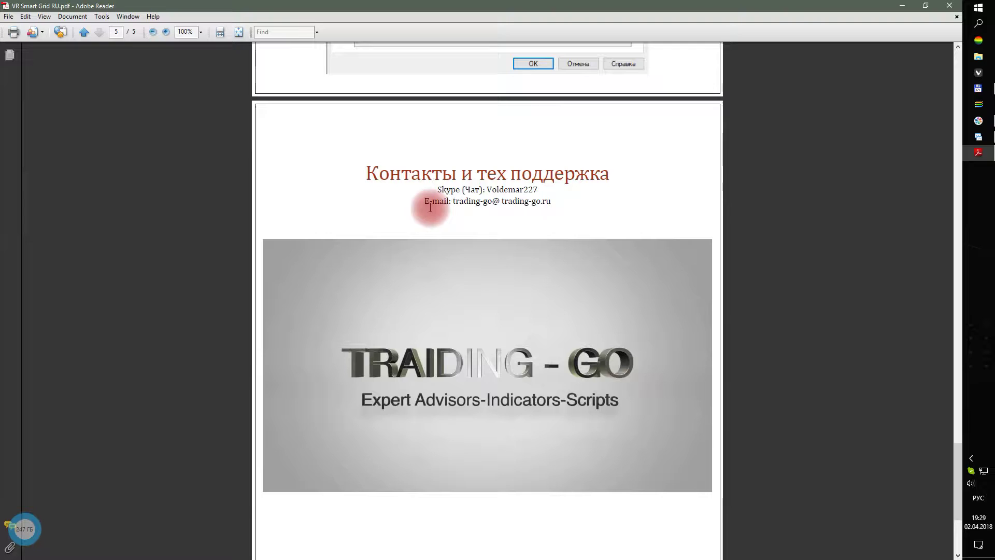
# Close the manual, then extract and open the Optimization VR Smart Grid spreadsheet.
pyautogui.click(947, 7)
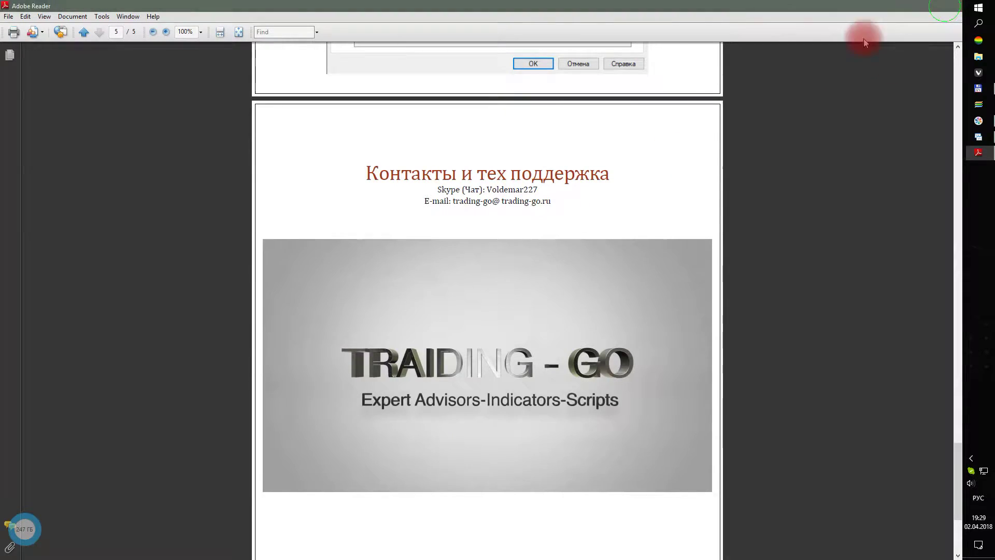
pyautogui.doubleClick(42, 173)
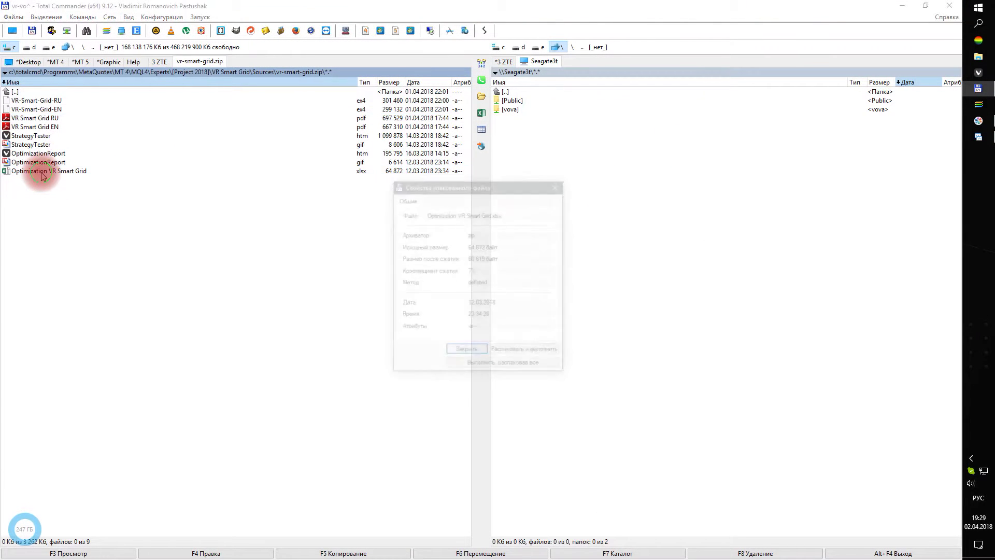
pyautogui.click(506, 350)
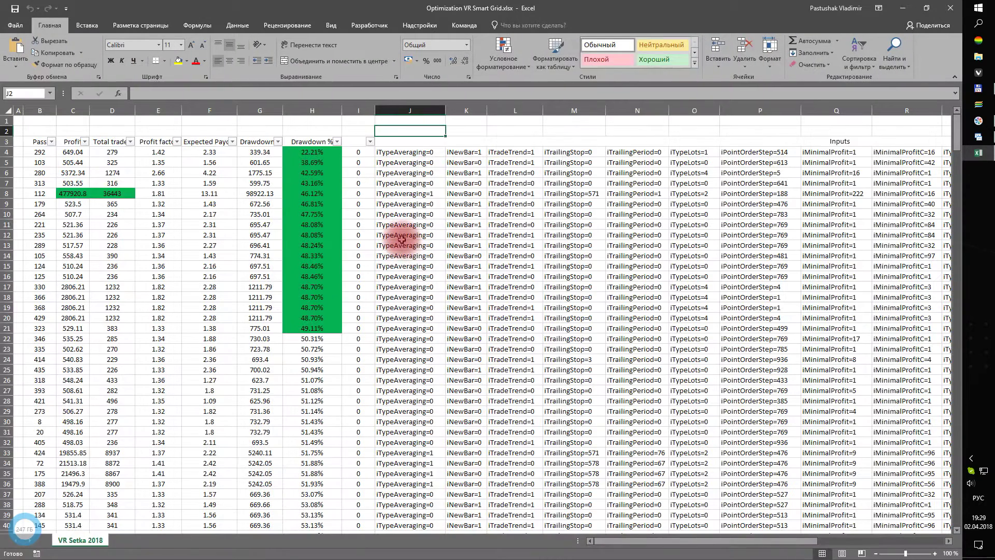
pyautogui.scroll(-4, 399, 240)
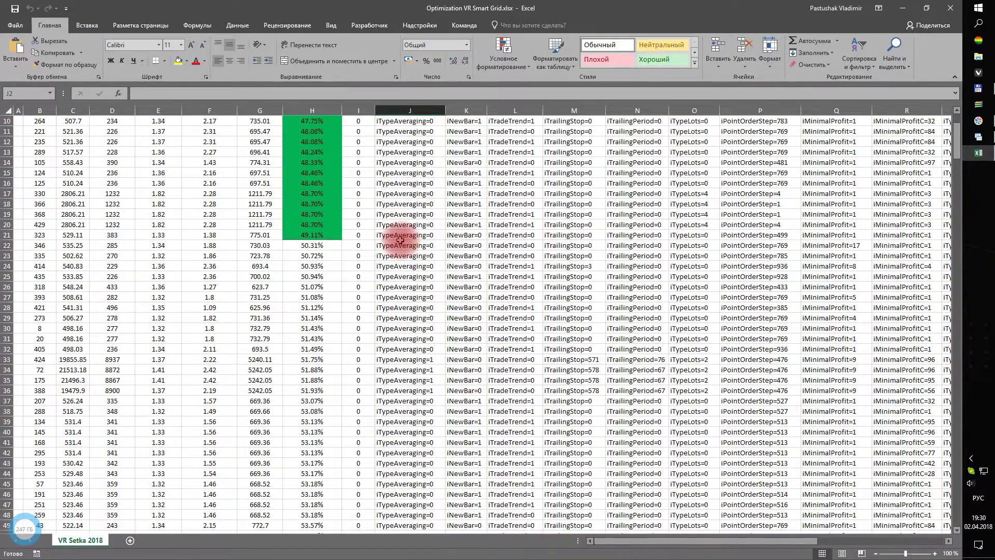
pyautogui.scroll(-4, 399, 240)
pyautogui.scroll(-3, 400, 241)
pyautogui.scroll(-2, 402, 241)
pyautogui.scroll(-3, 402, 242)
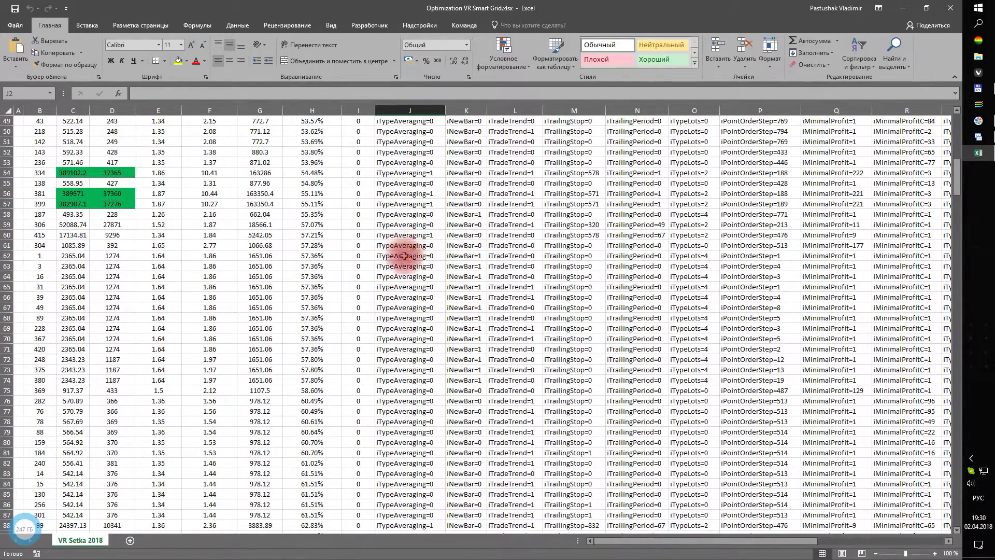
pyautogui.scroll(-3, 389, 311)
pyautogui.scroll(-15, 389, 311)
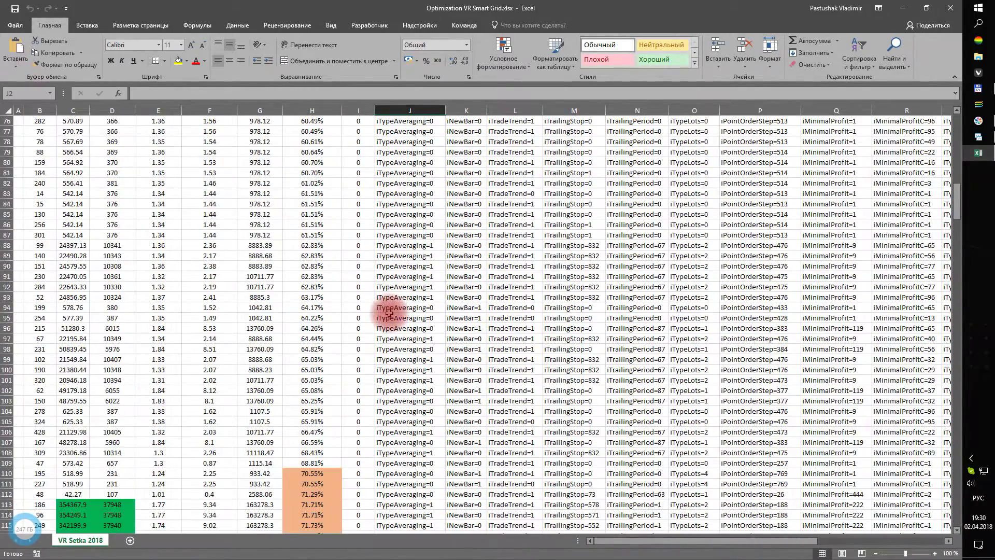
pyautogui.scroll(-4, 389, 311)
pyautogui.scroll(-5, 389, 312)
pyautogui.scroll(-2, 389, 312)
pyautogui.scroll(-5, 388, 311)
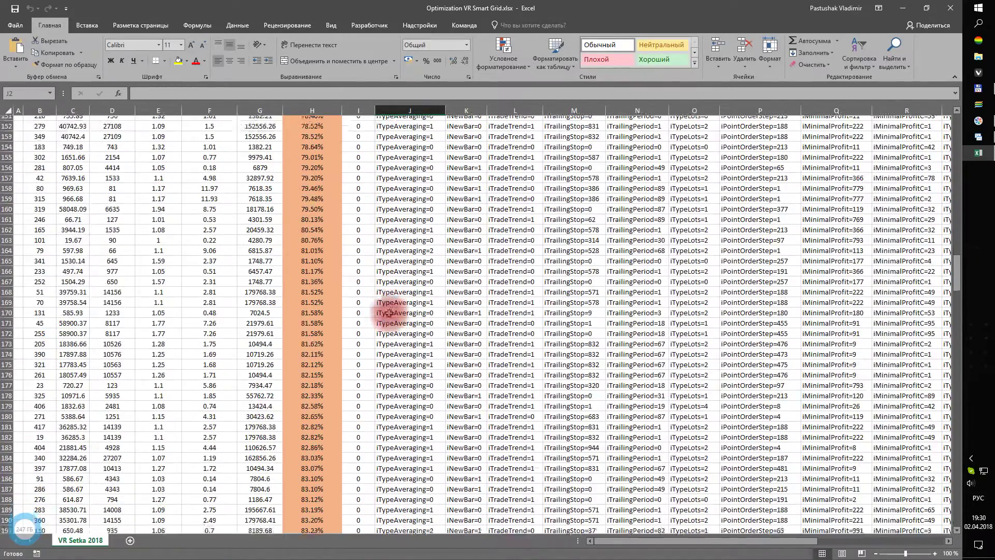
pyautogui.scroll(-12, 389, 311)
pyautogui.scroll(-9, 390, 313)
pyautogui.scroll(-9, 390, 313)
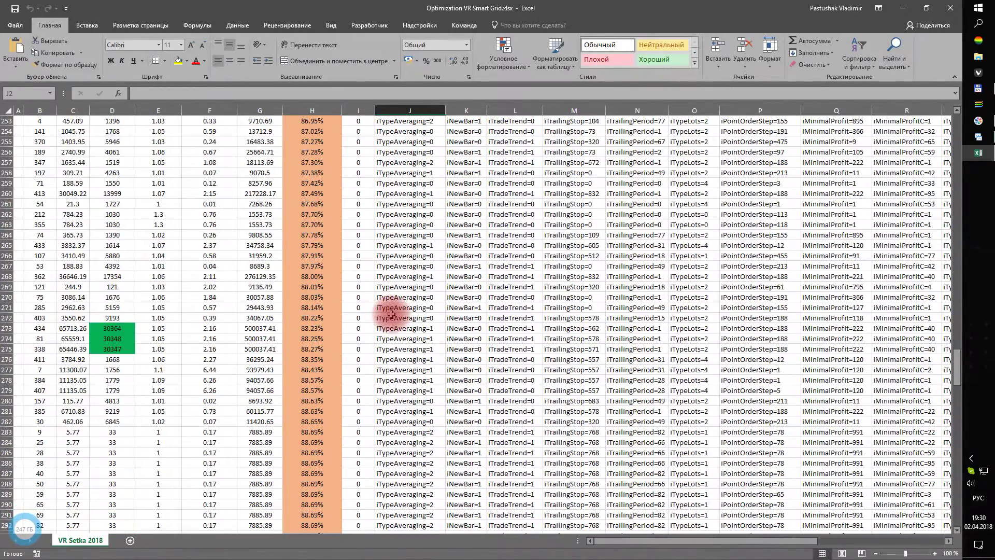
pyautogui.scroll(-9, 391, 316)
pyautogui.scroll(-6, 391, 315)
pyautogui.scroll(-7, 391, 314)
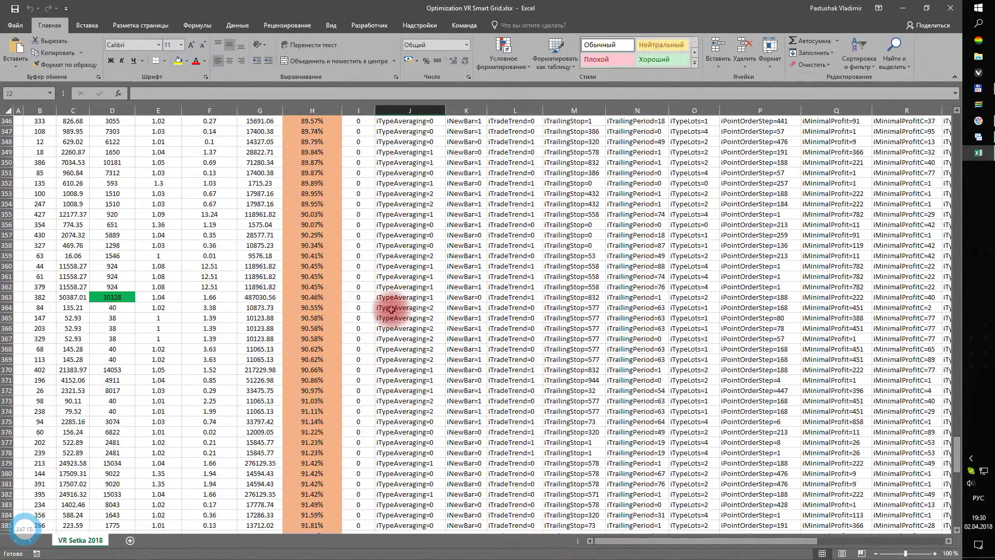
pyautogui.scroll(-6, 390, 309)
pyautogui.scroll(-6, 392, 308)
pyautogui.scroll(-8, 393, 309)
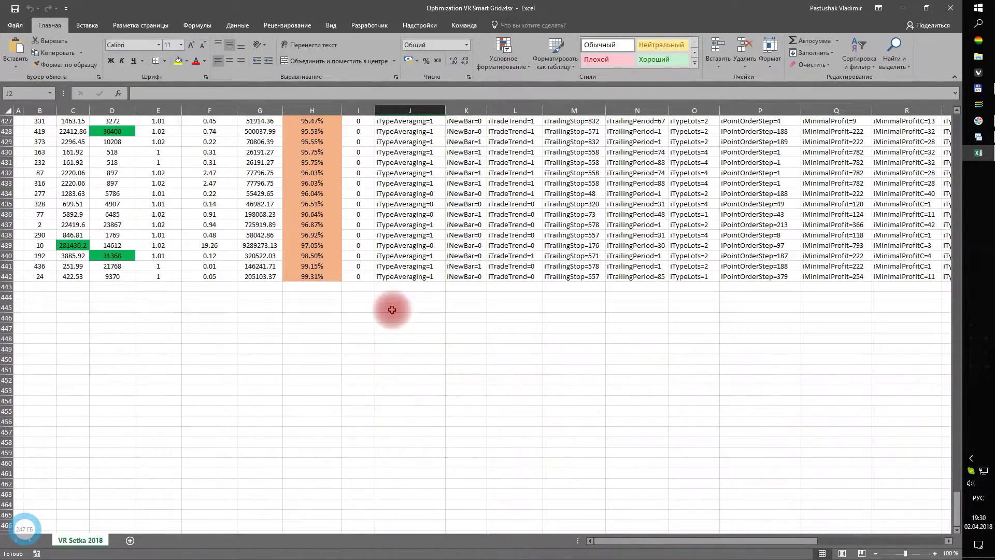
pyautogui.scroll(5, 393, 308)
pyautogui.scroll(8, 390, 309)
pyautogui.scroll(10, 390, 309)
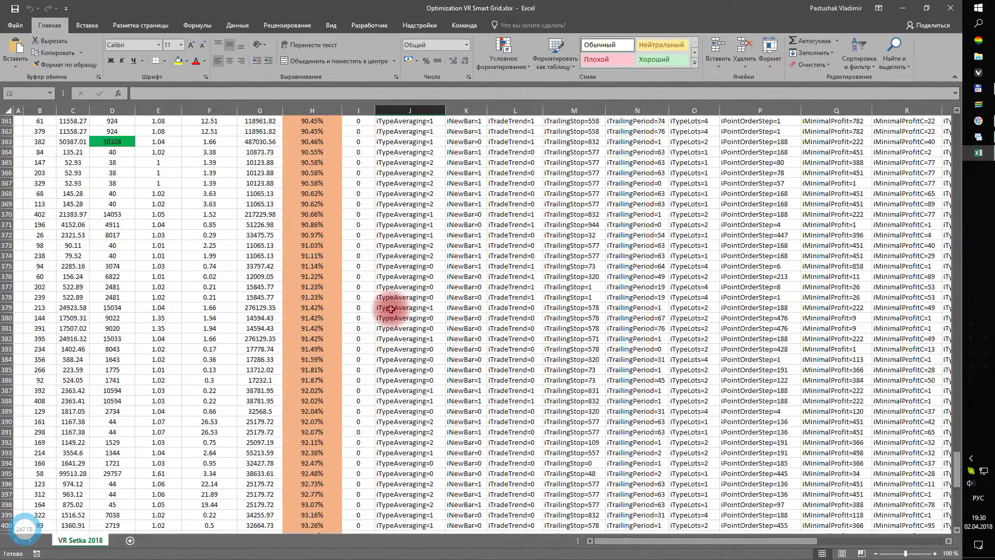
pyautogui.scroll(10, 390, 308)
pyautogui.scroll(10, 391, 309)
pyautogui.scroll(11, 390, 309)
pyautogui.scroll(10, 391, 309)
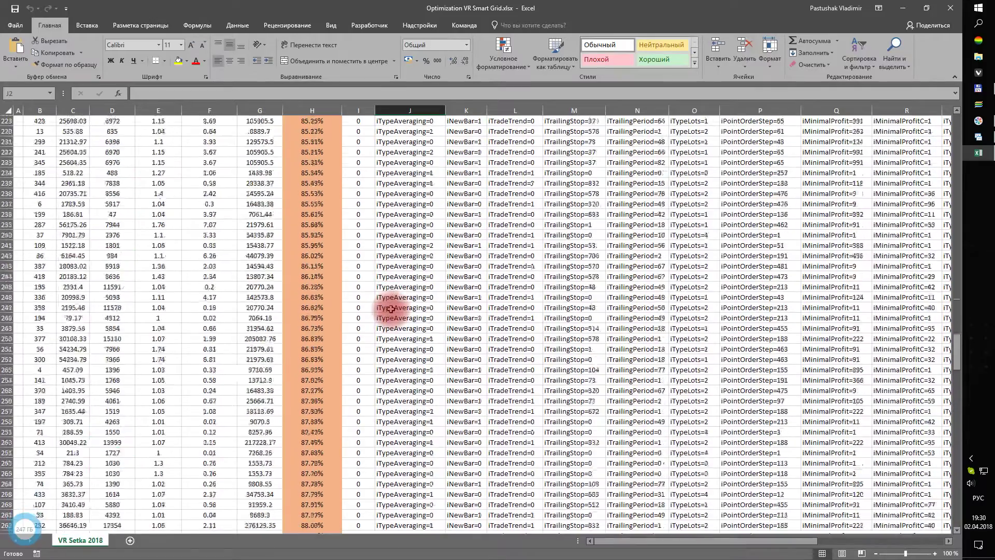
pyautogui.scroll(11, 391, 309)
pyautogui.scroll(10, 391, 309)
pyautogui.scroll(12, 391, 308)
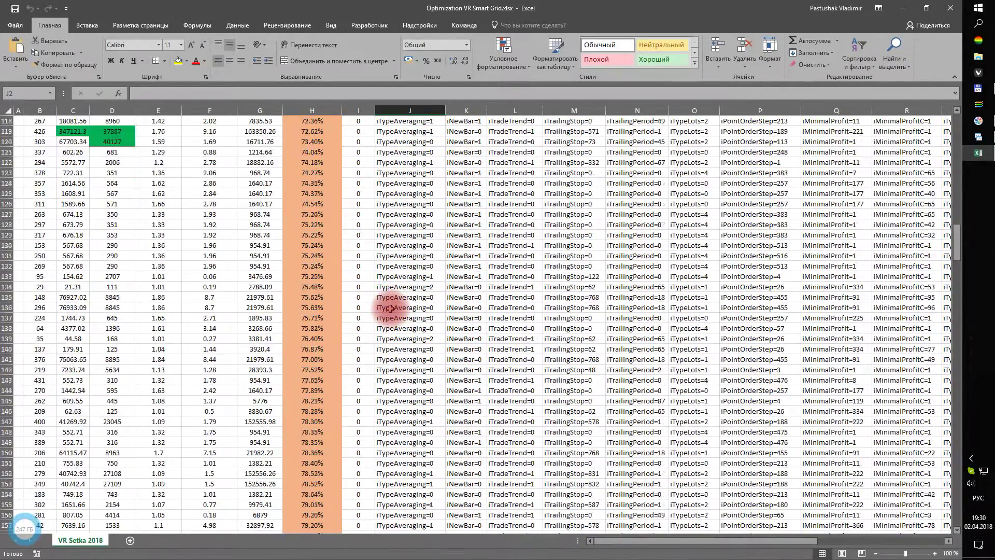
pyautogui.scroll(13, 391, 309)
pyautogui.scroll(12, 391, 308)
pyautogui.scroll(10, 390, 309)
pyautogui.scroll(9, 390, 309)
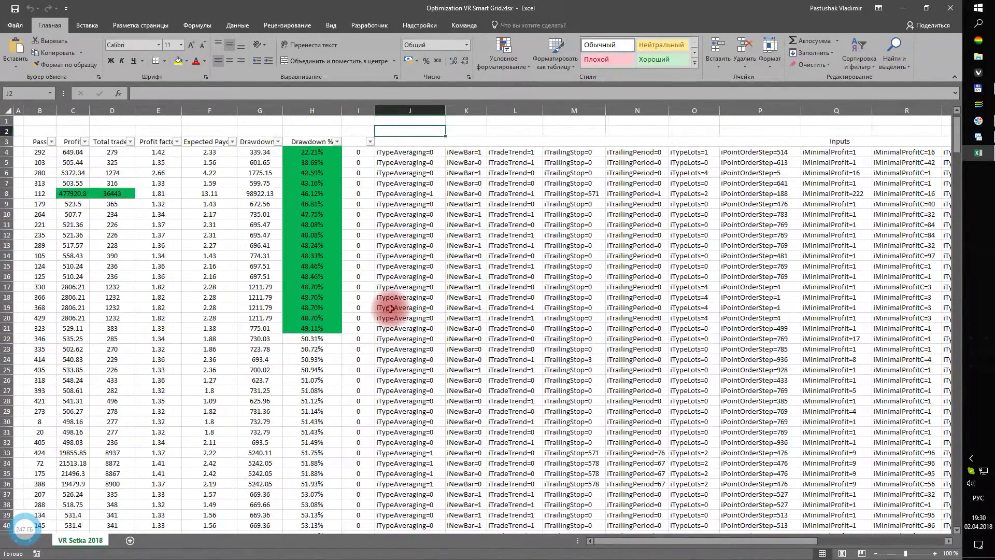
# Review the F11 expected payoff, the top two pass rows, and row 6's averaging and trailing settings.
pyautogui.click(201, 223)
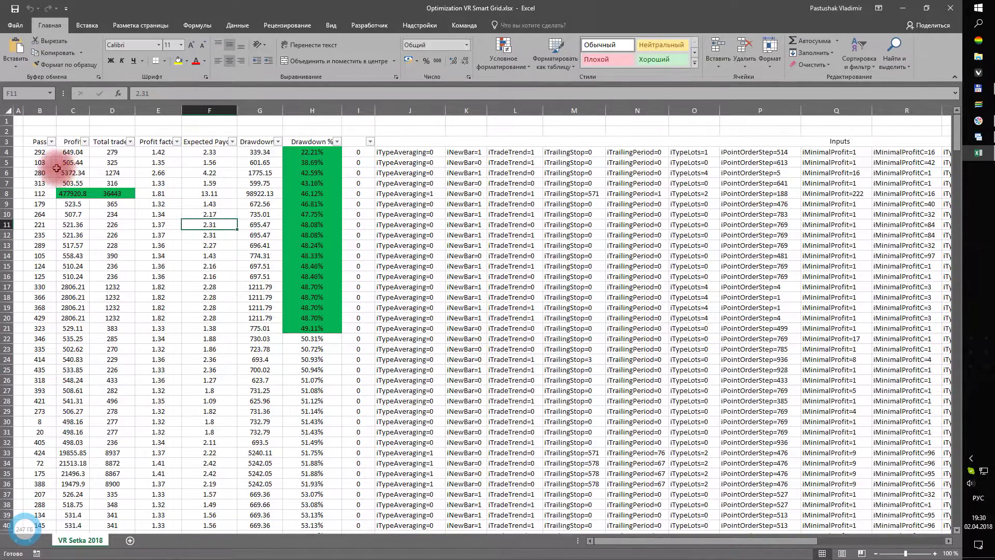
pyautogui.click(7, 152)
pyautogui.click(10, 163)
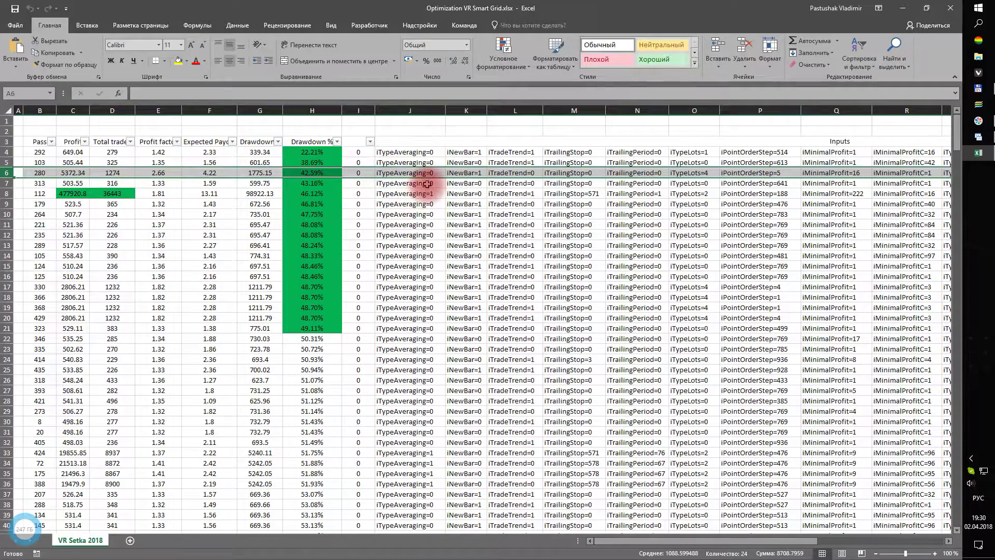
pyautogui.click(422, 173)
pyautogui.click(479, 172)
pyautogui.click(523, 173)
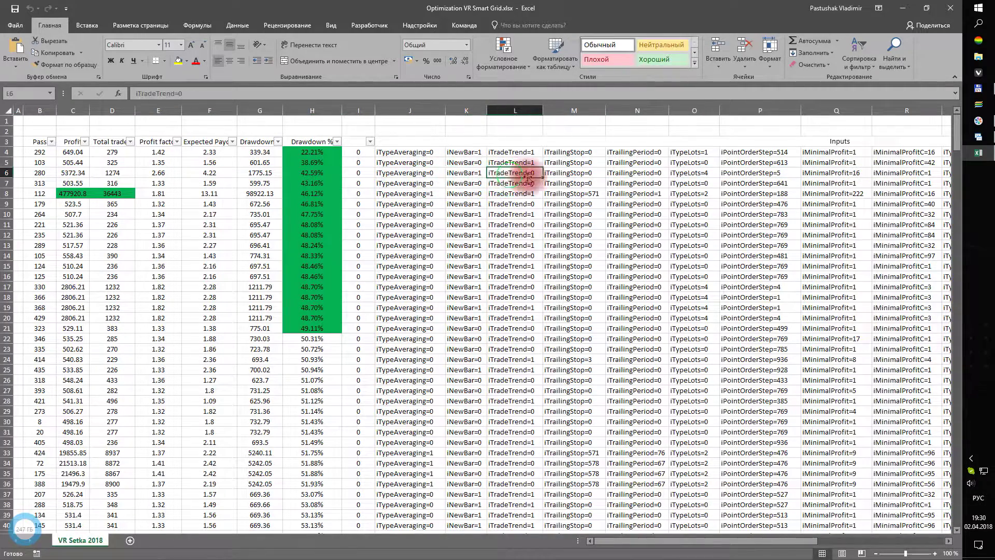
pyautogui.click(571, 173)
pyautogui.click(633, 171)
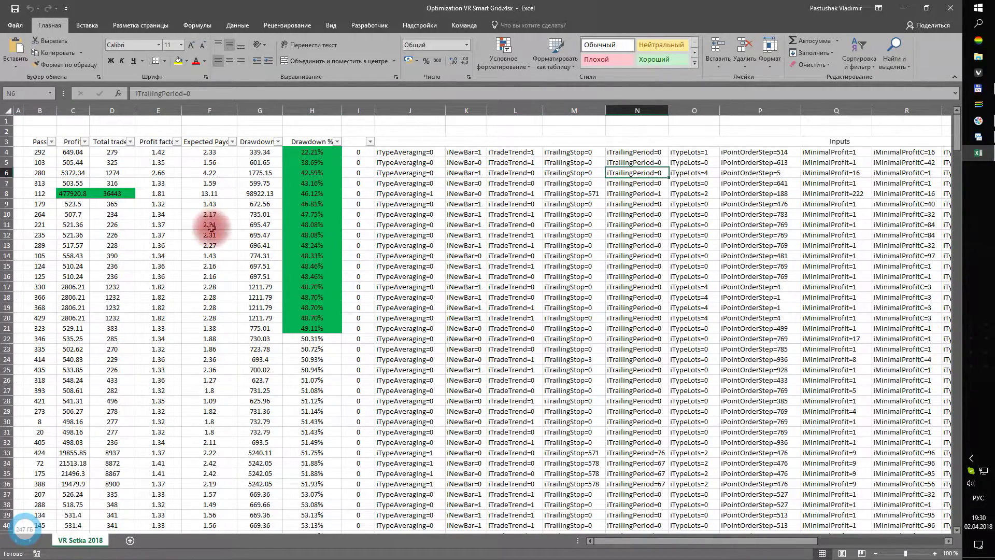
# Note the top pass's 649.04 profit and 22.21% drawdown, select its inputs, and close Excel.
pyautogui.click(301, 152)
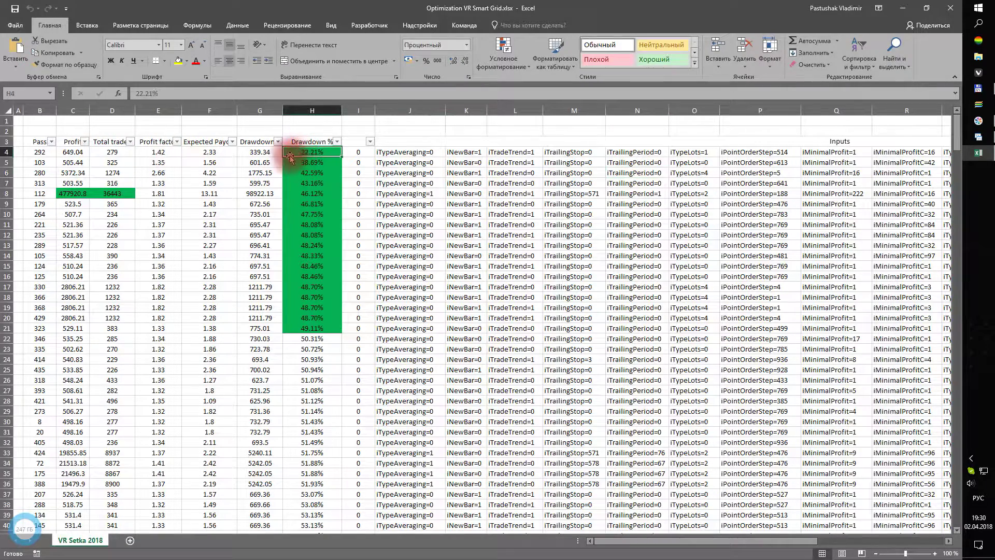
pyautogui.click(79, 150)
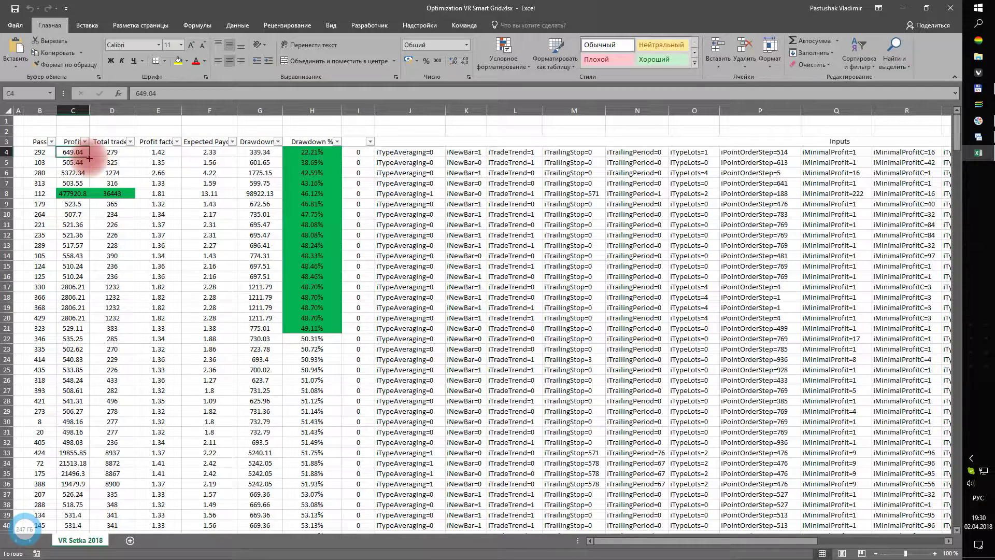
pyautogui.moveTo(435, 151); pyautogui.dragTo(950, 151)
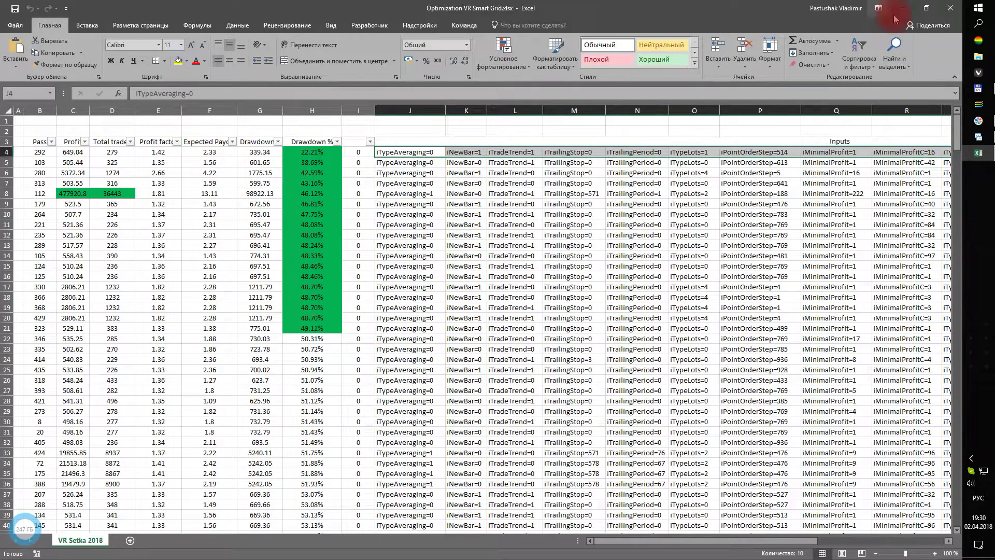
pyautogui.click(950, 8)
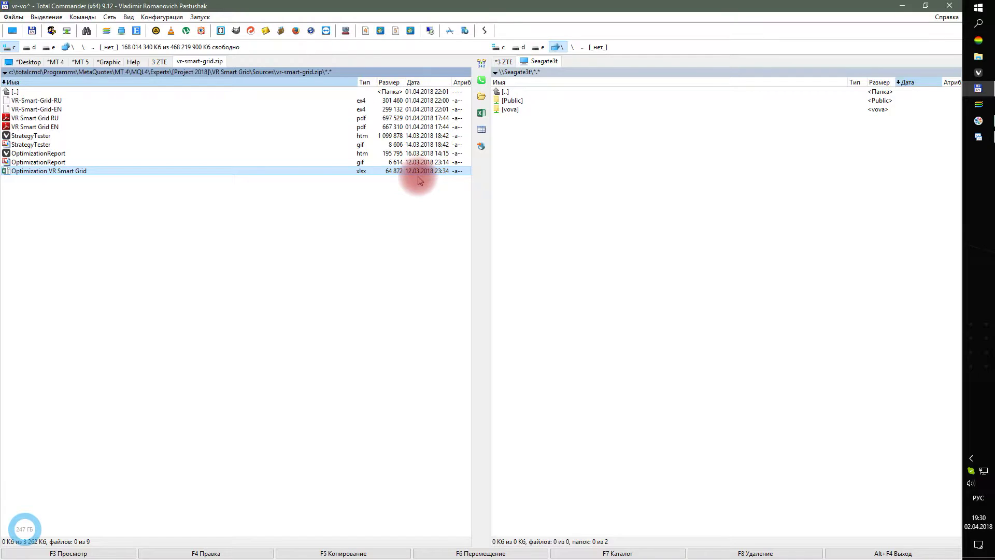
# Check MetaTrader briefly, then open the remote desktop session showing the old VR Setka 2014 account.
pyautogui.click(974, 85)
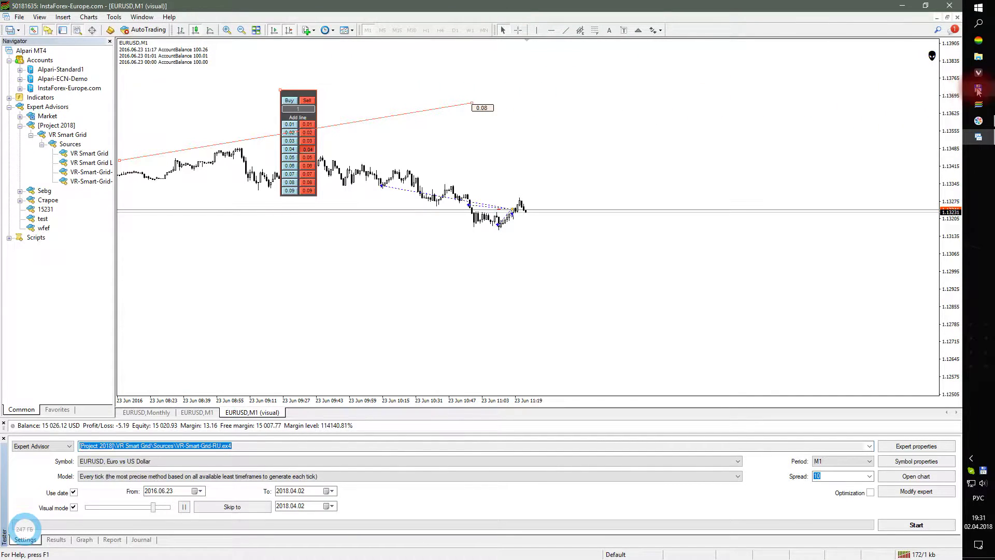
pyautogui.click(978, 88)
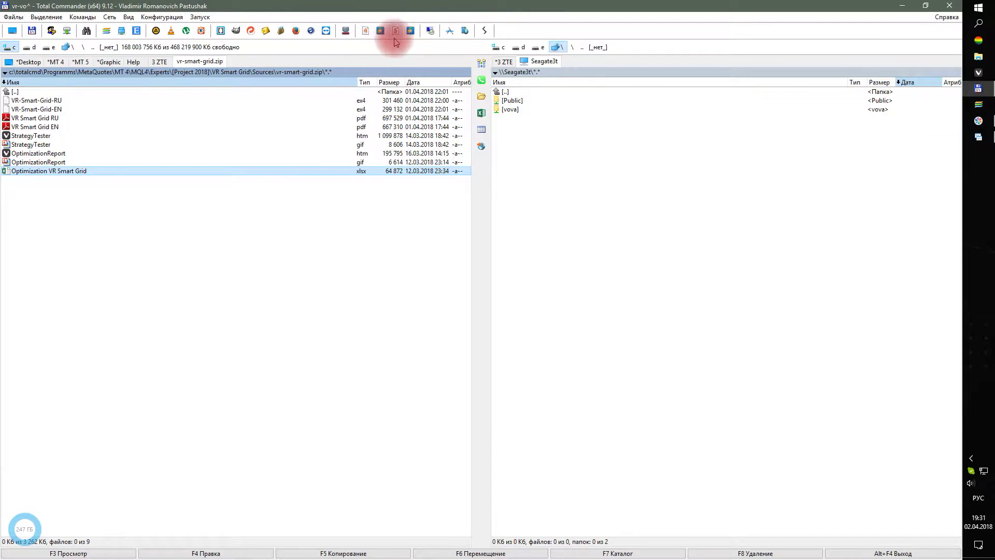
pyautogui.click(430, 32)
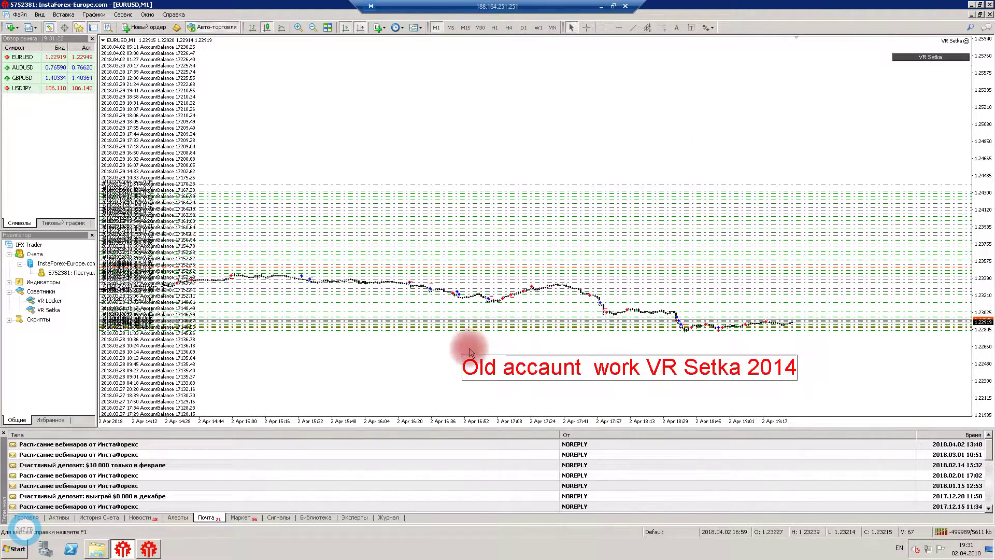
# Move the old-account label slightly left and view the other terminal's Experts log.
pyautogui.moveTo(469, 352); pyautogui.dragTo(436, 354)
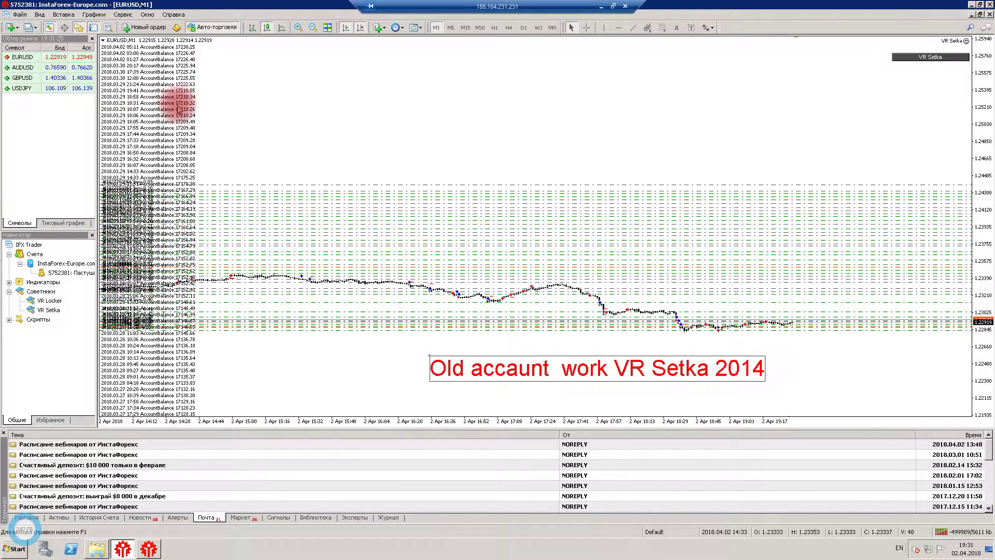
pyautogui.click(148, 549)
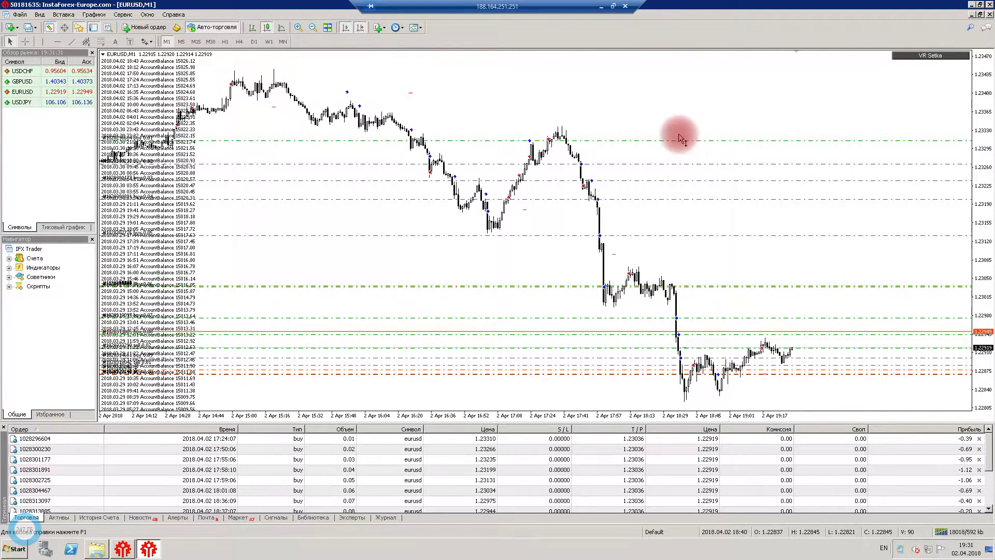
pyautogui.click(355, 519)
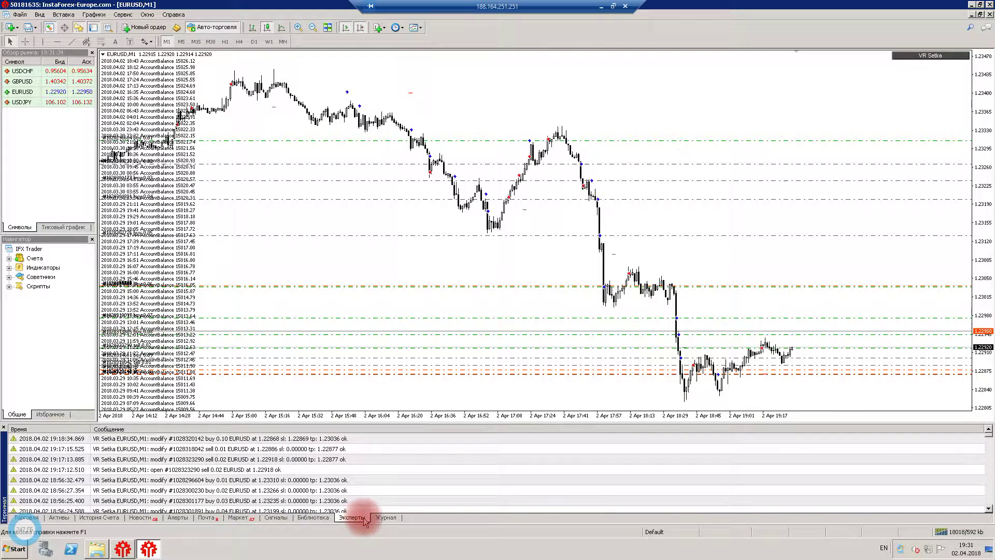
pyautogui.scroll(-5, 358, 476)
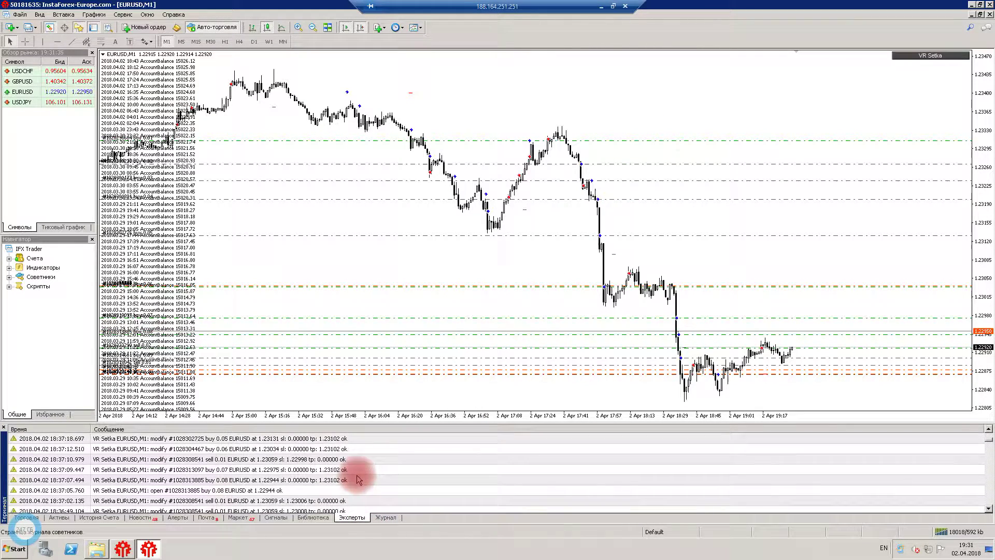
# Check the Journal, return to the Experts log, and leave the remote session.
pyautogui.click(384, 517)
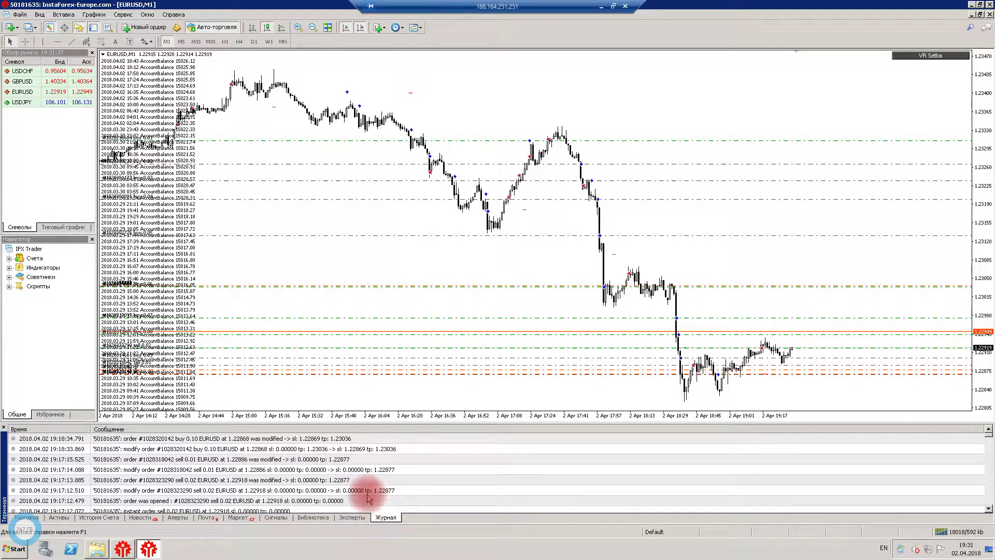
pyautogui.click(352, 517)
pyautogui.click(200, 459)
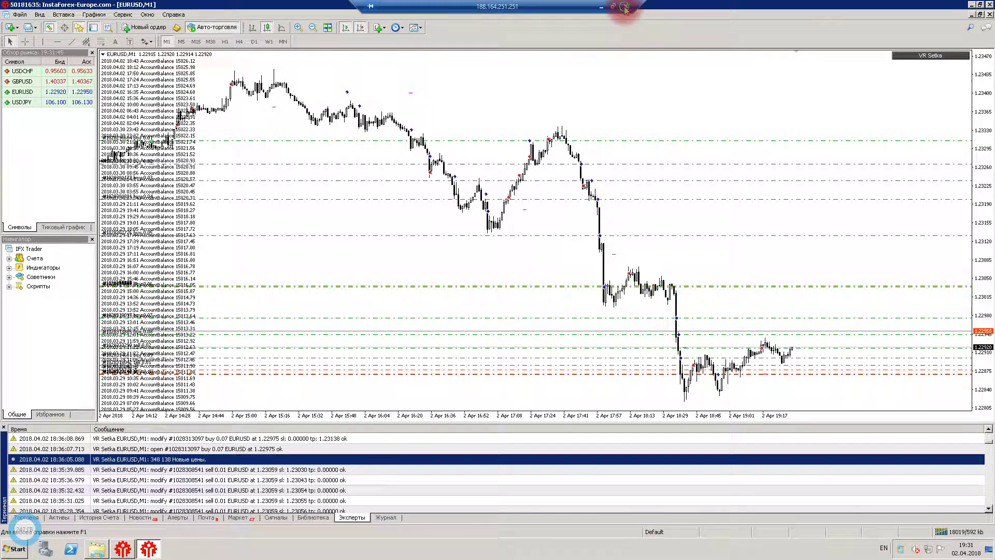
pyautogui.click(600, 7)
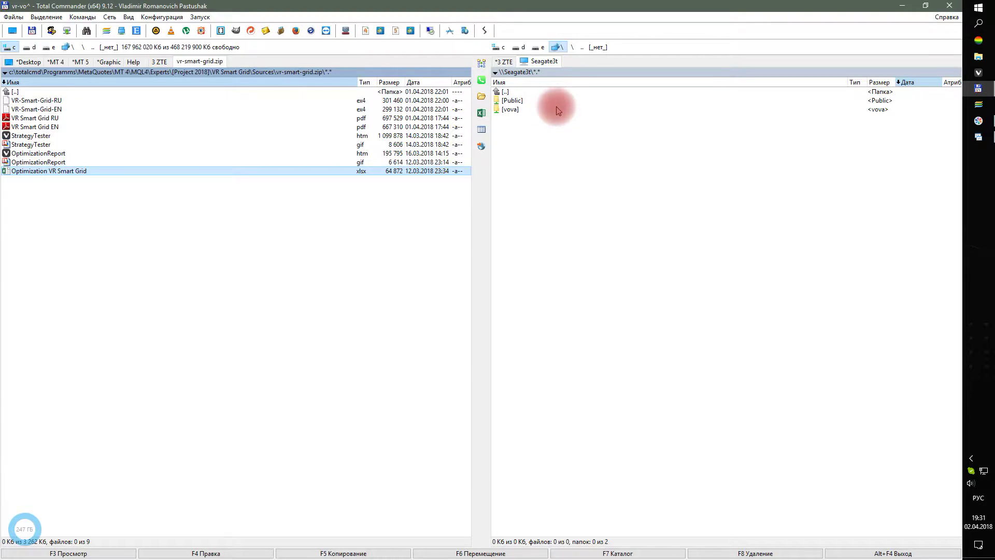
# Minimize Total Commander to reveal the tester chart and nudge the Buy/Sell trading panel.
pyautogui.click(901, 8)
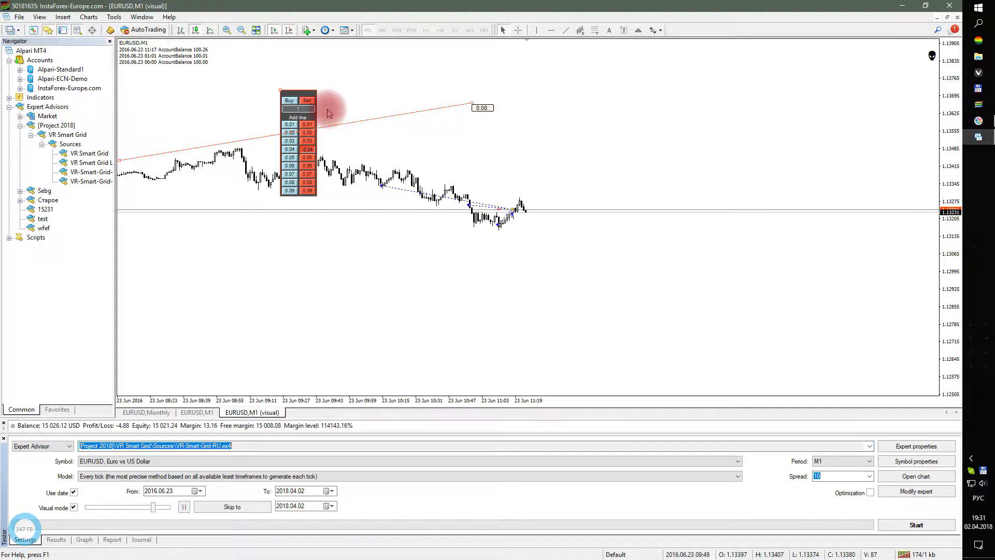
pyautogui.moveTo(281, 92)
pyautogui.mouseDown()
pyautogui.moveTo(329, 132)
pyautogui.moveTo(281, 94)
pyautogui.mouseUp()
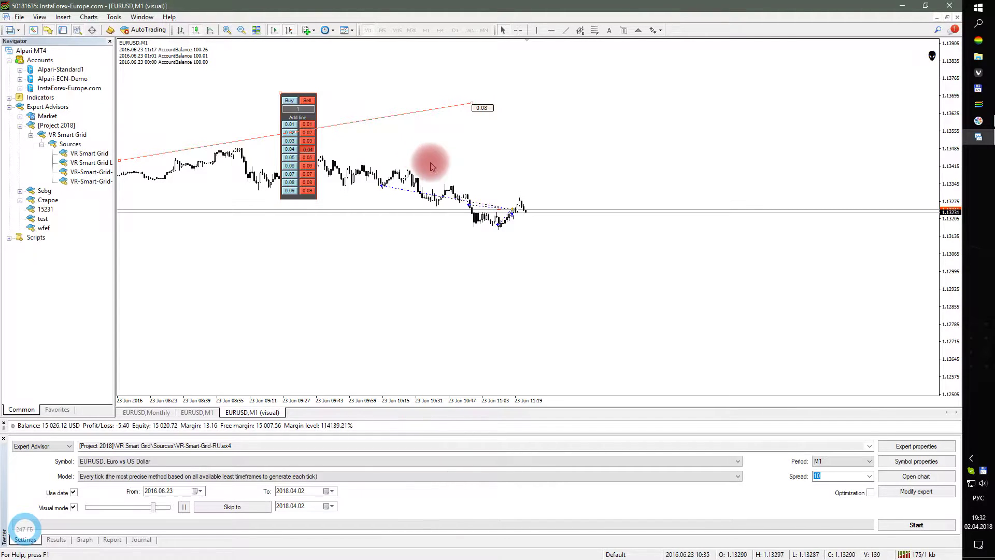
# Open the VR-Smart-Grid-RU input parameters and look over Type Averaging and Slippage.
pyautogui.click(901, 447)
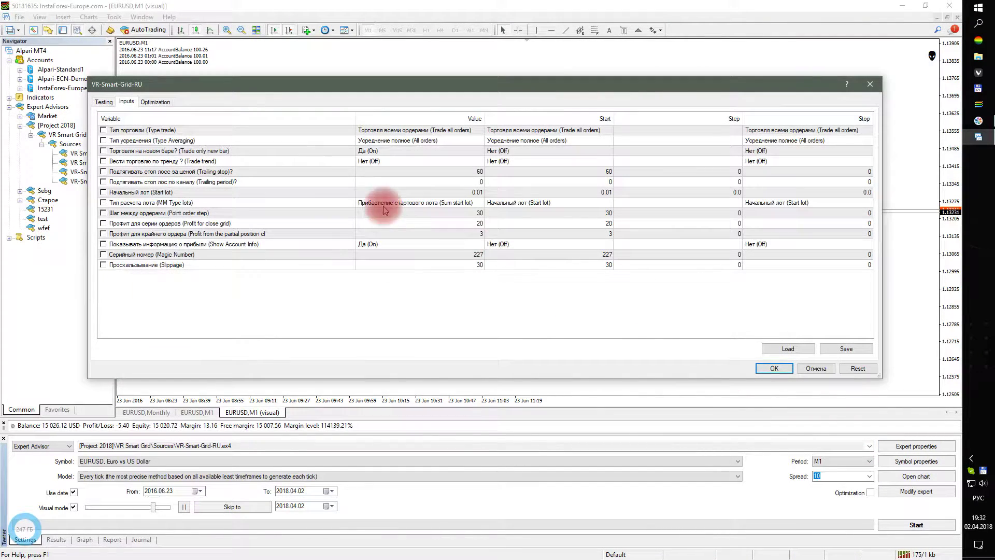
pyautogui.moveTo(264, 86); pyautogui.dragTo(292, 70)
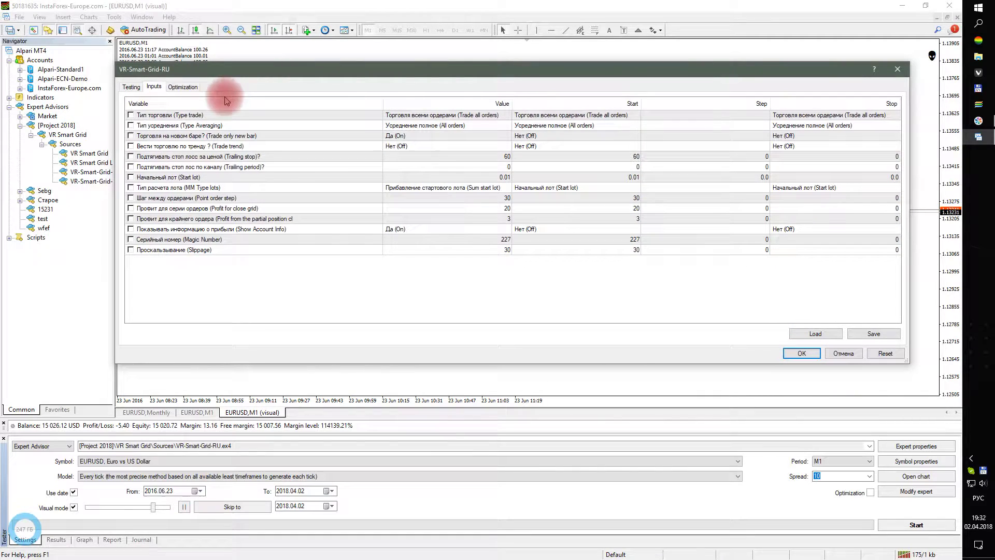
pyautogui.click(208, 115)
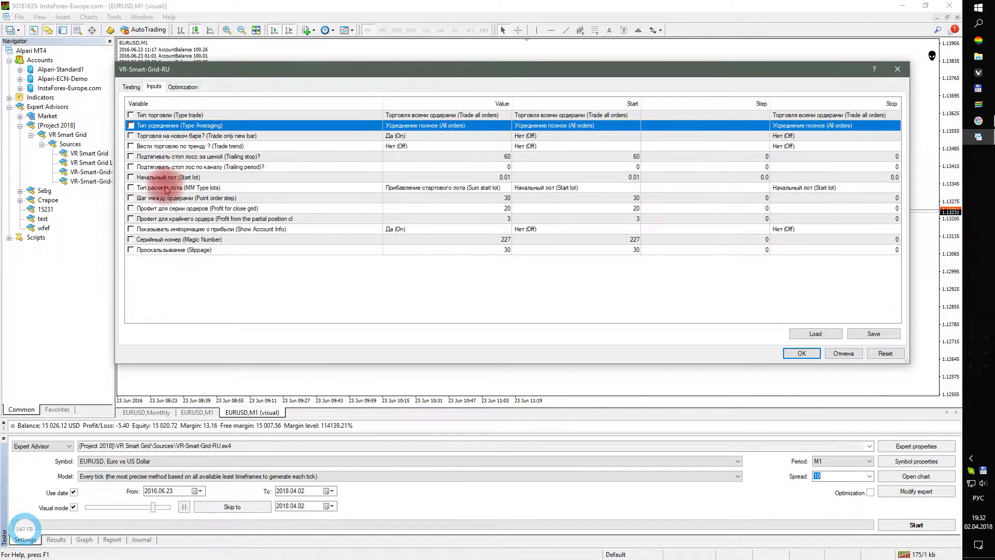
pyautogui.click(168, 250)
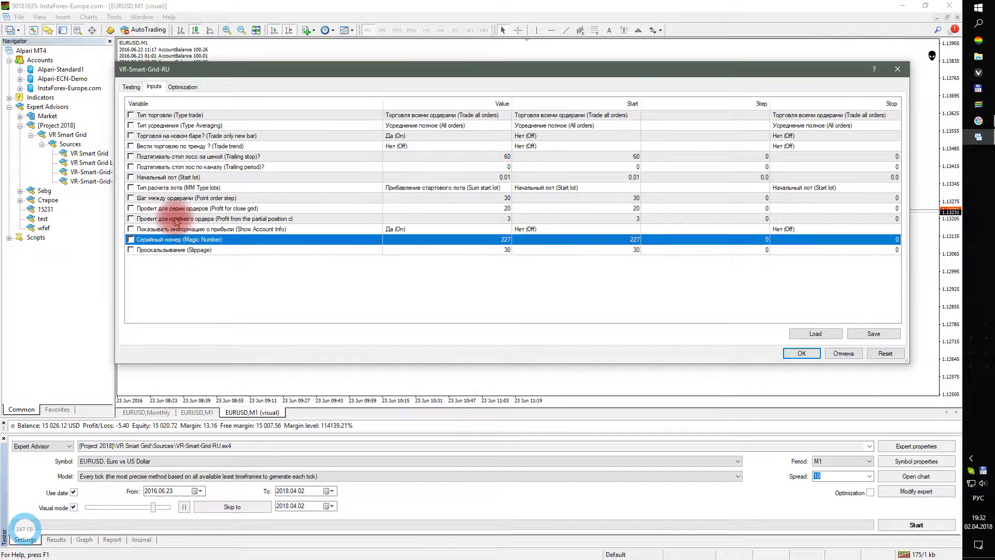
# Review Type trade, Trade trend and Trailing stop, then list the Type trade choices.
pyautogui.click(463, 117)
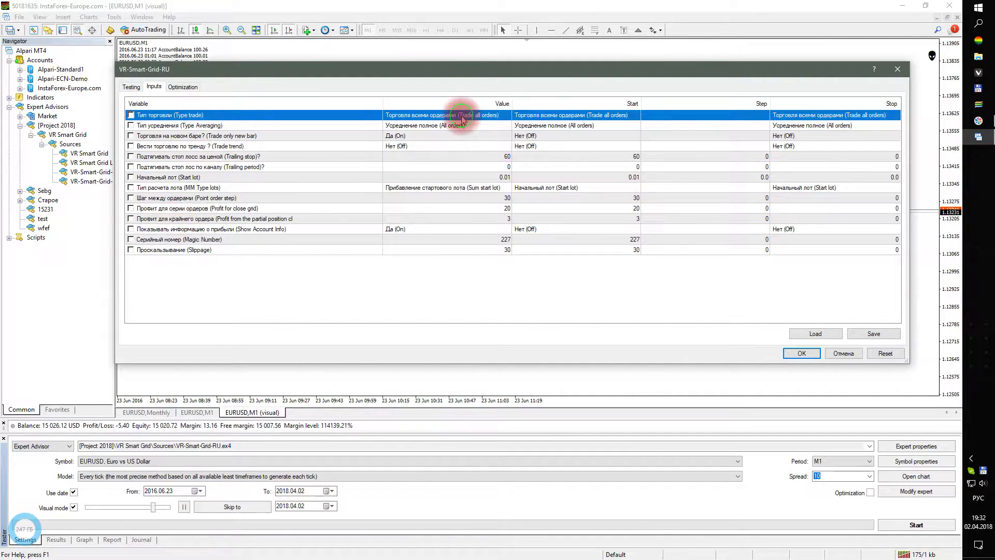
pyautogui.click(449, 126)
pyautogui.click(440, 146)
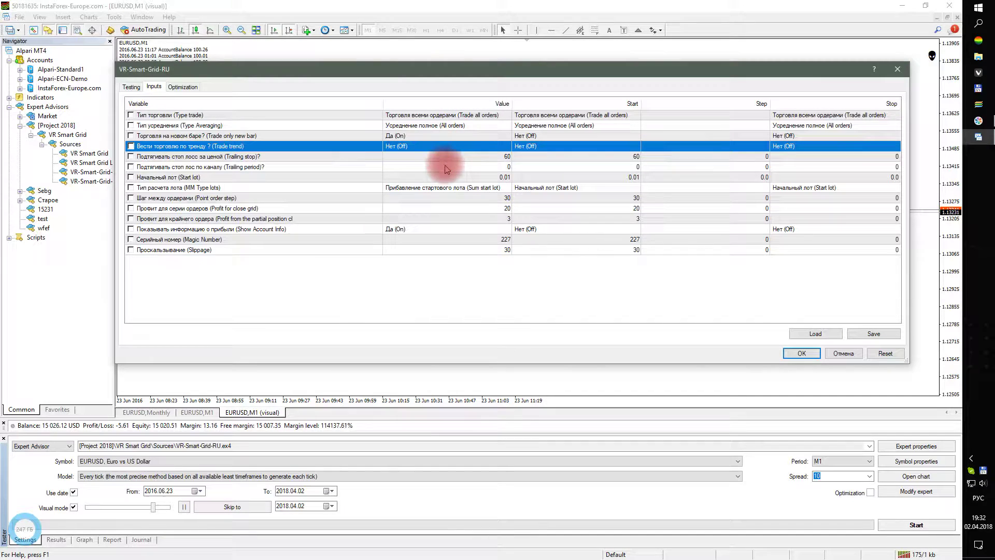
pyautogui.click(438, 156)
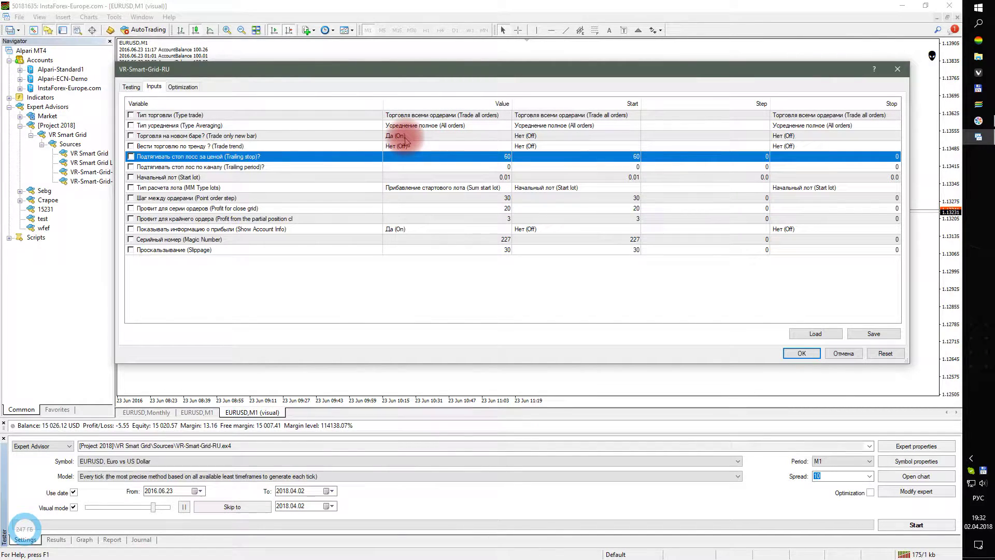
pyautogui.click(433, 117)
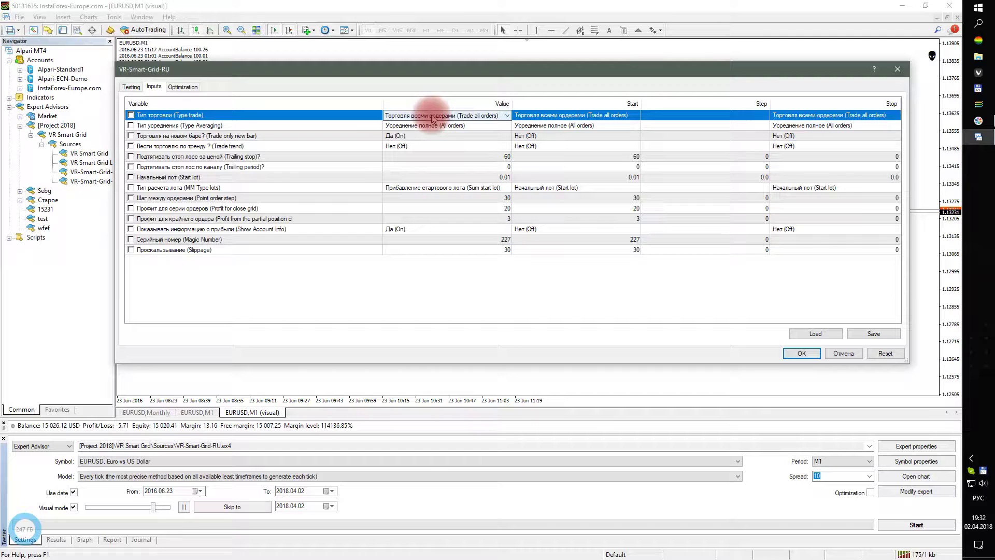
pyautogui.click(432, 118)
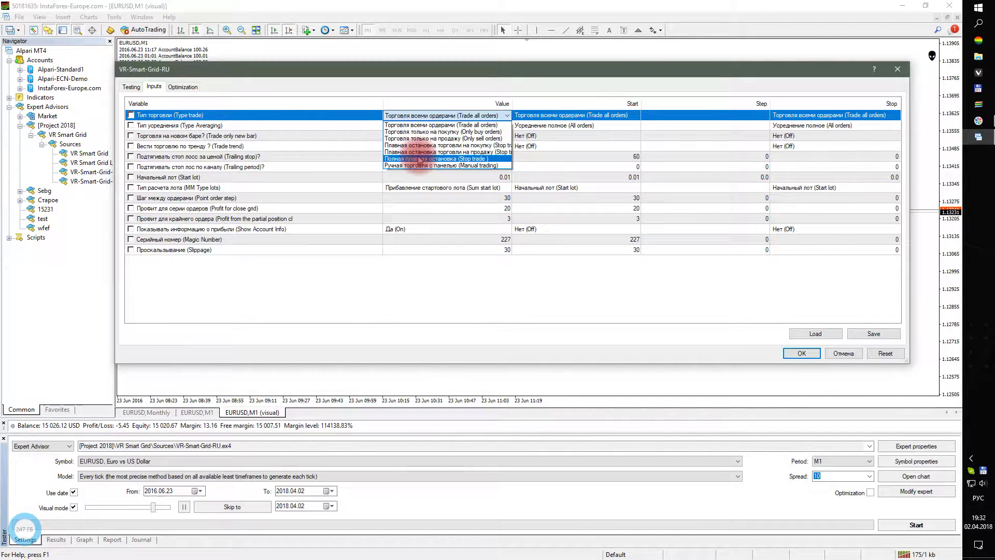
pyautogui.click(412, 117)
pyautogui.click(415, 126)
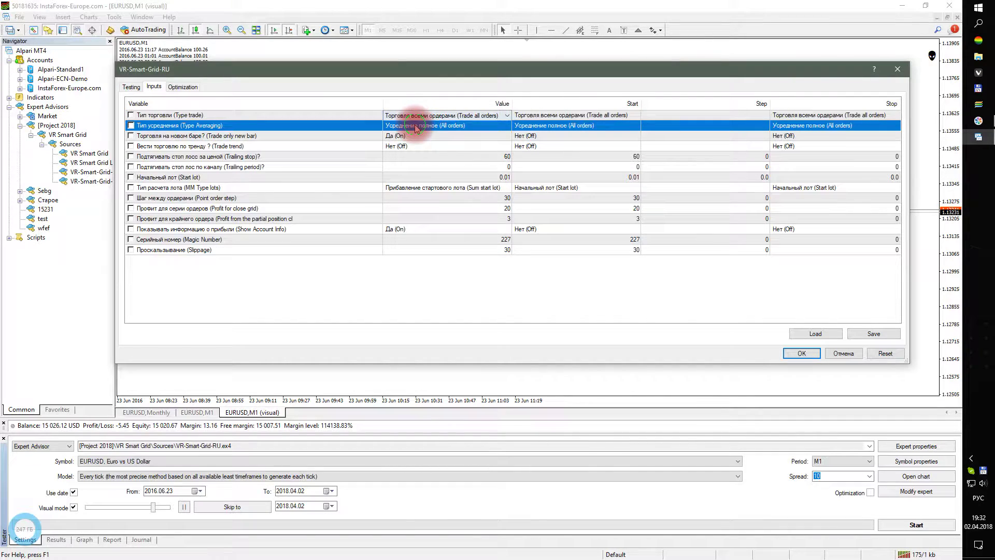
pyautogui.click(416, 126)
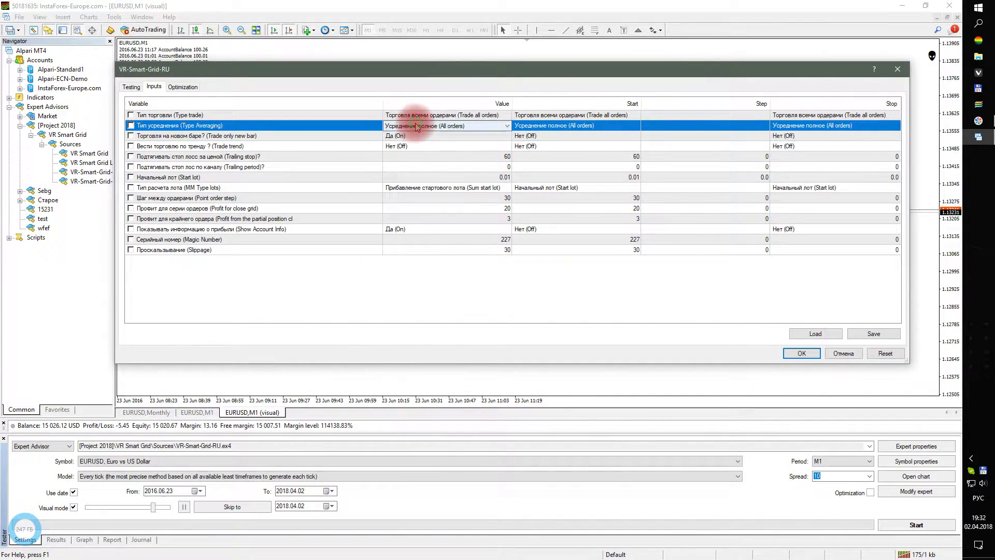
pyautogui.click(416, 127)
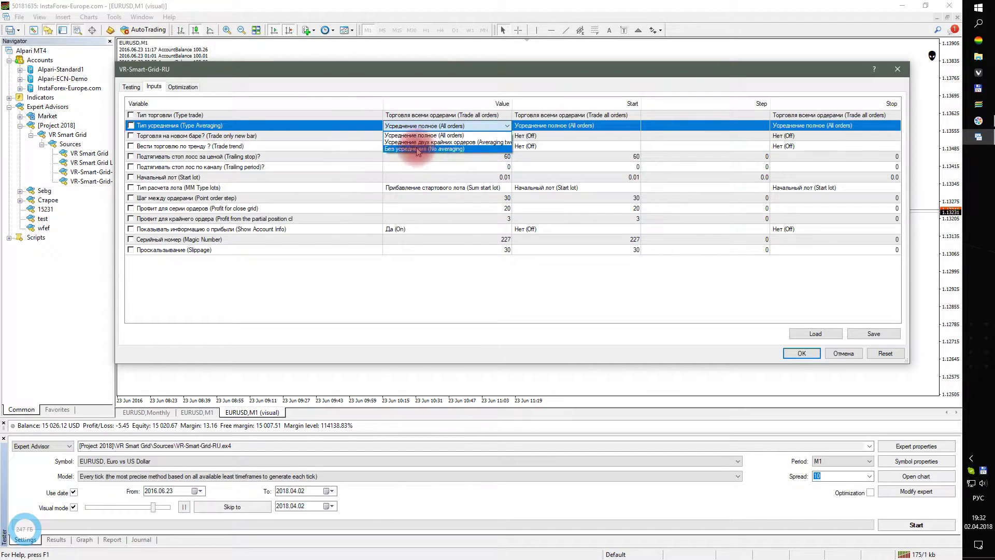
pyautogui.click(349, 128)
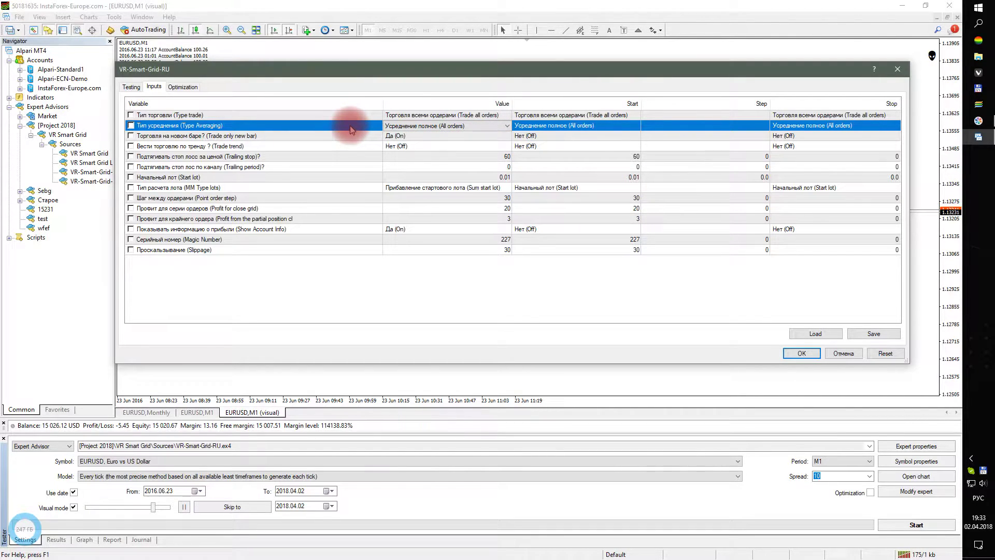
# Review the new-bar, trend, trailing and Start lot settings, keeping MM Type lots at Sum start lot.
pyautogui.click(336, 138)
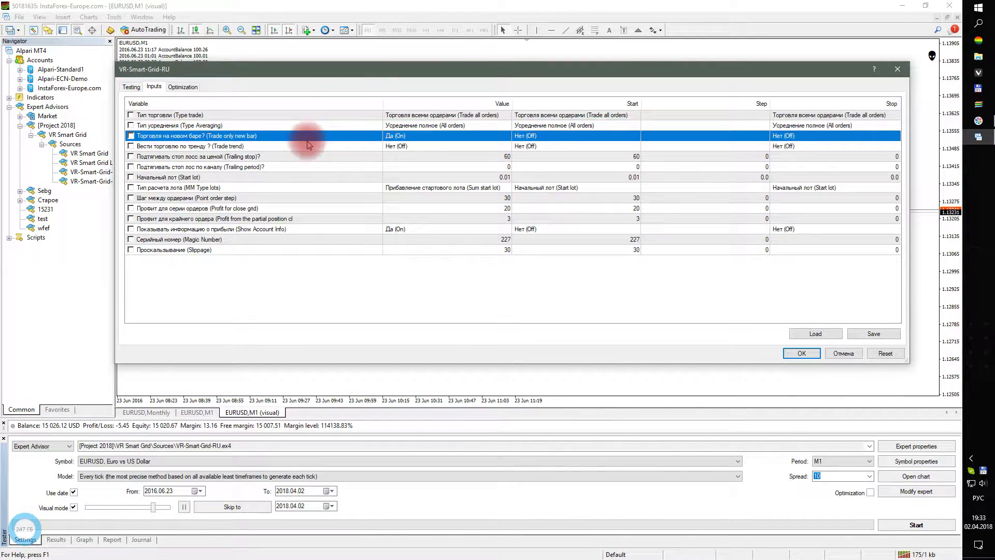
pyautogui.click(327, 146)
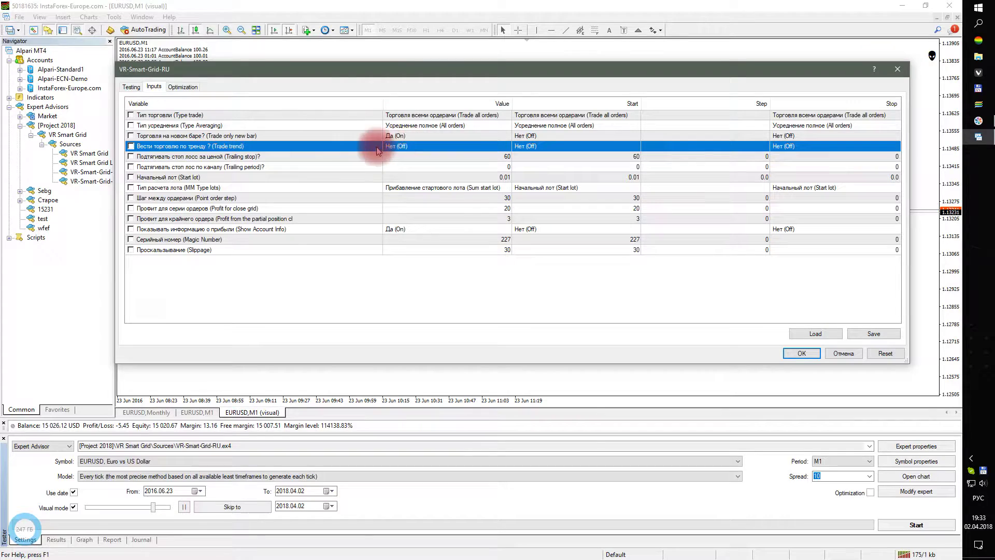
pyautogui.click(327, 156)
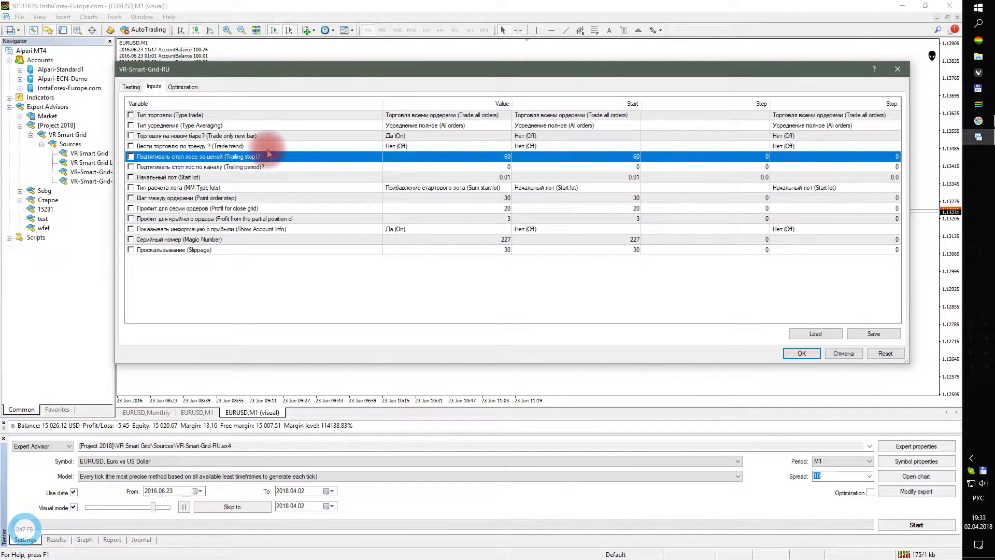
pyautogui.click(329, 168)
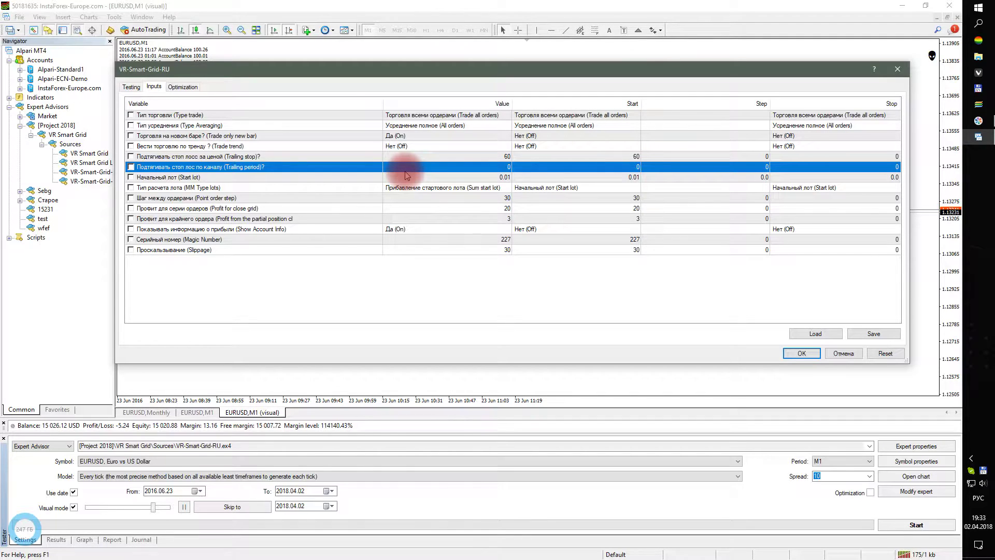
pyautogui.click(364, 177)
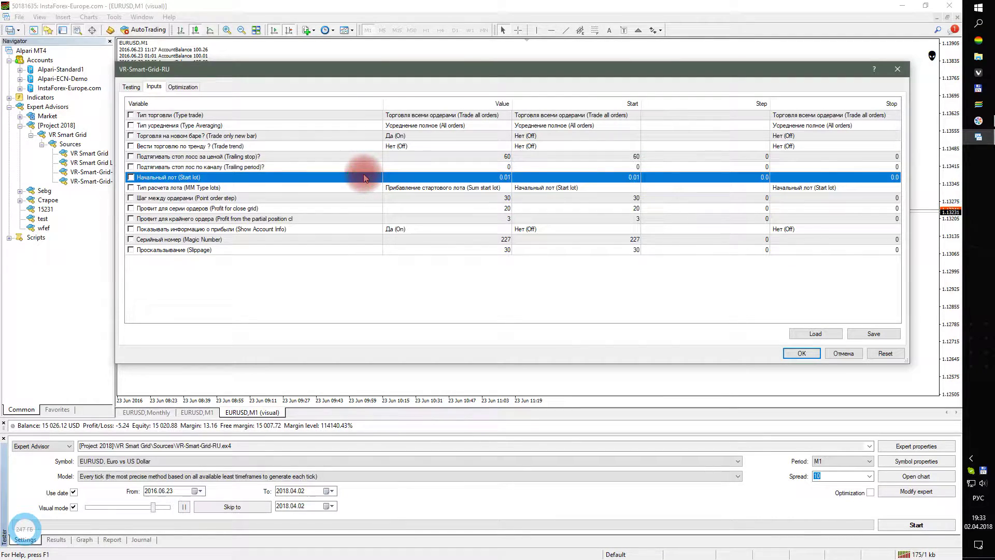
pyautogui.click(401, 190)
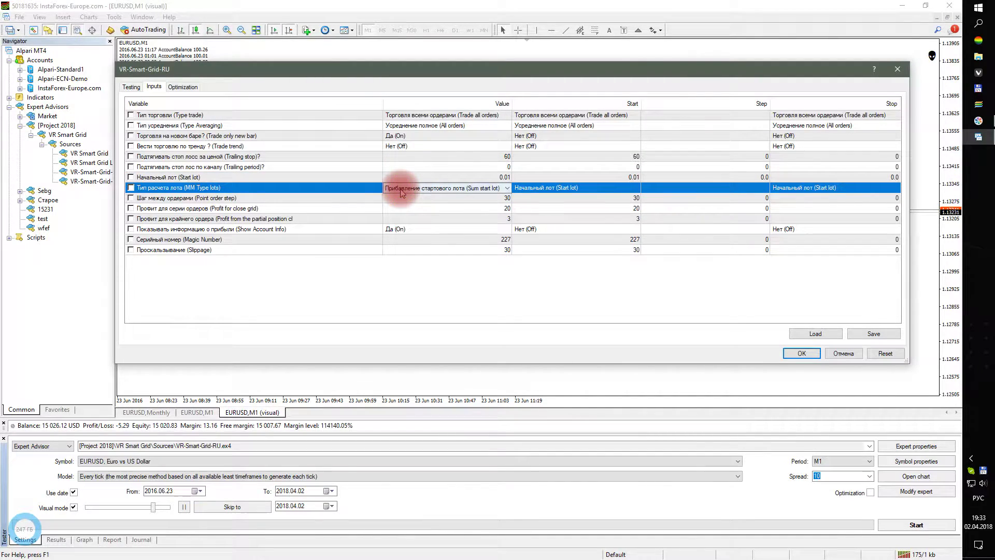
pyautogui.click(398, 190)
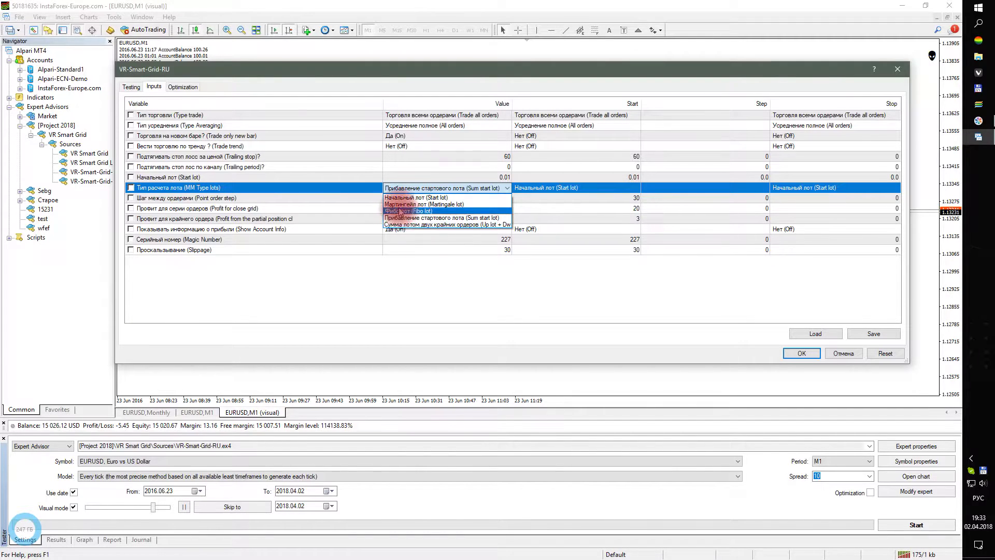
pyautogui.click(377, 190)
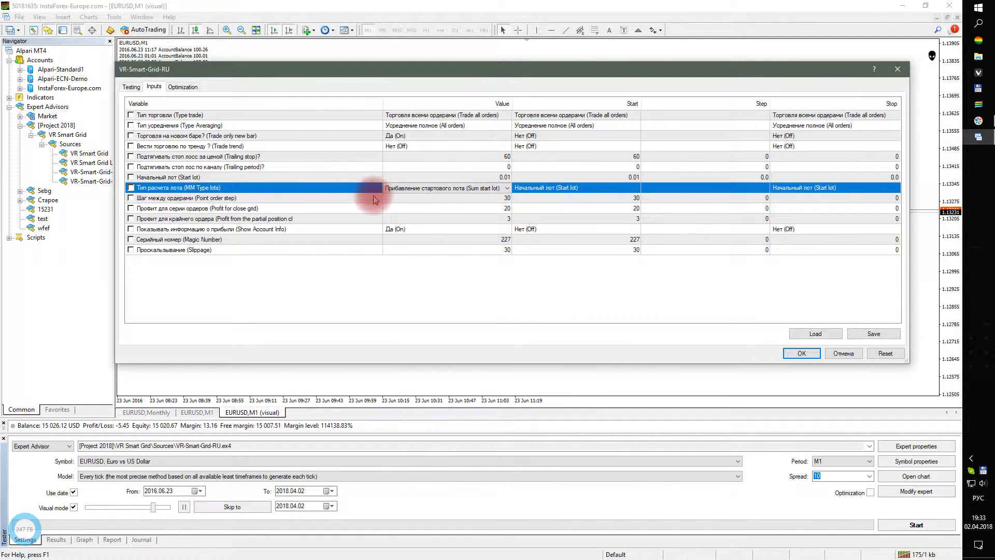
# Review order step, grid profit, account info, Magic Number and Slippage, then confirm unchanged settings.
pyautogui.click(355, 198)
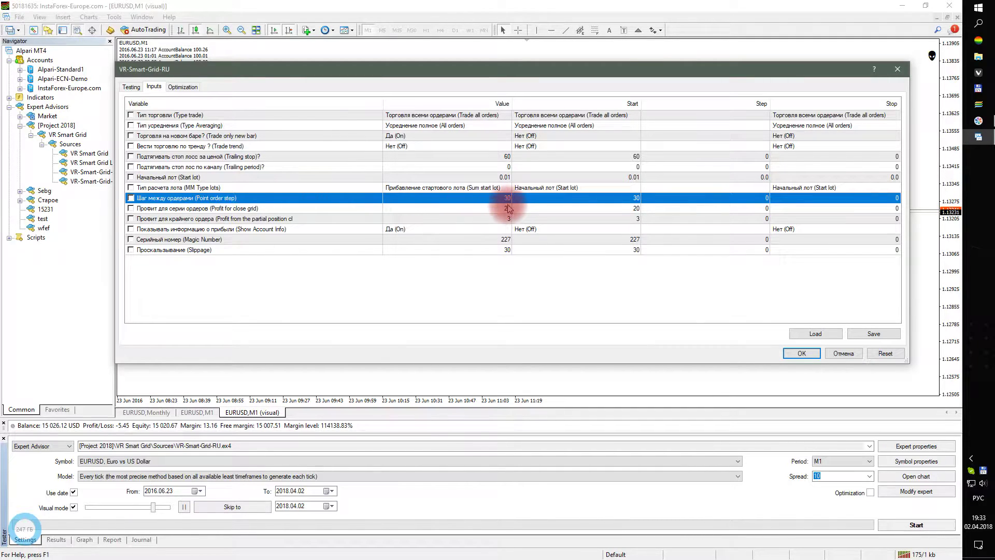
pyautogui.click(395, 209)
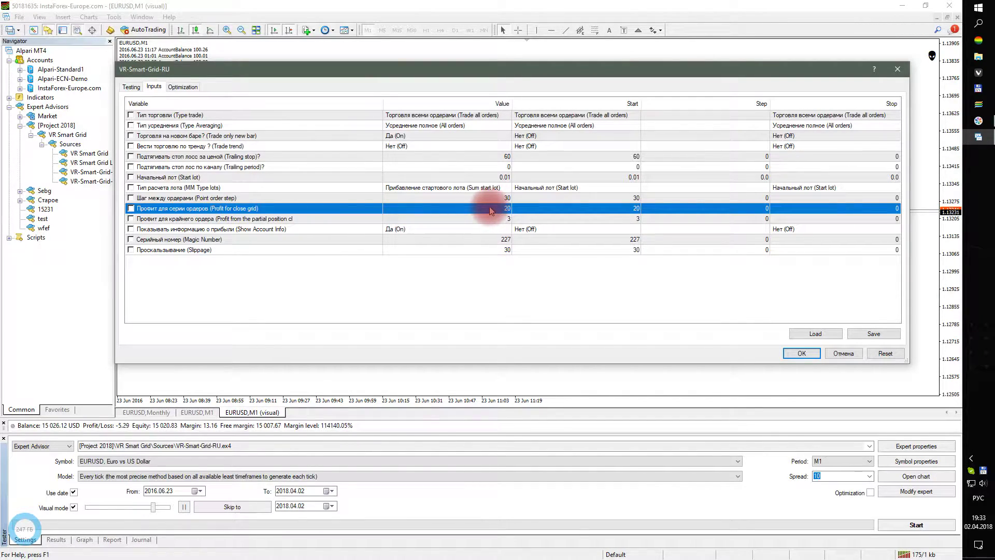
pyautogui.click(439, 220)
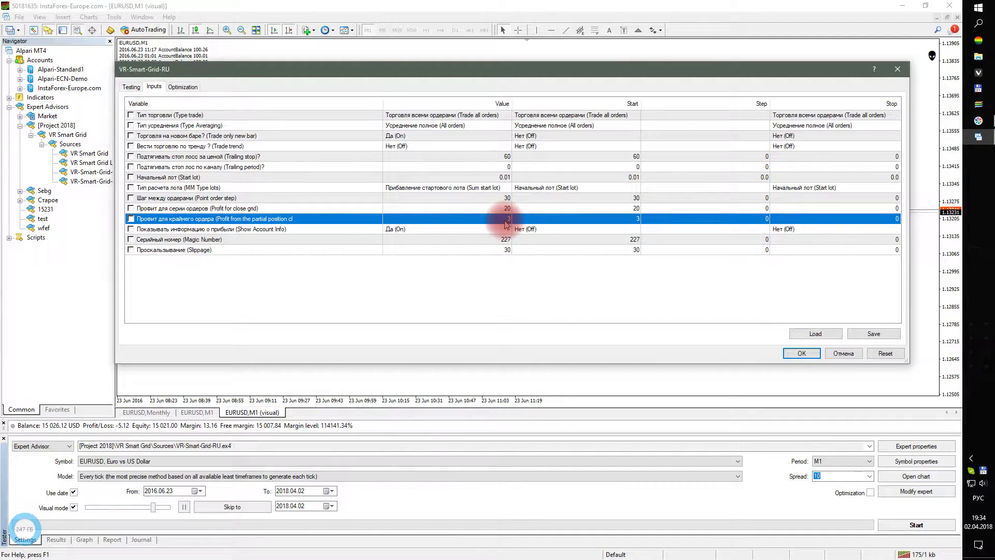
pyautogui.click(377, 230)
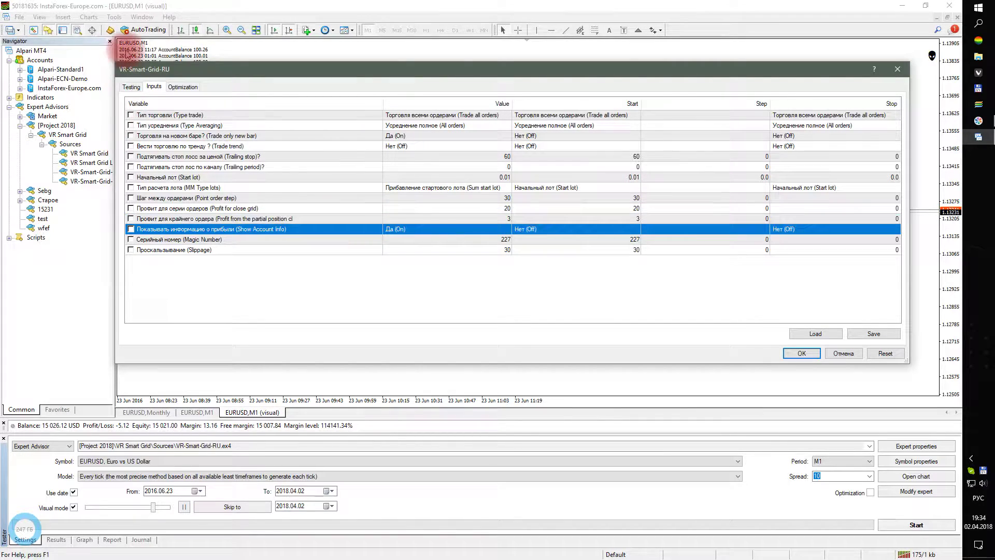
pyautogui.moveTo(140, 69); pyautogui.dragTo(252, 139)
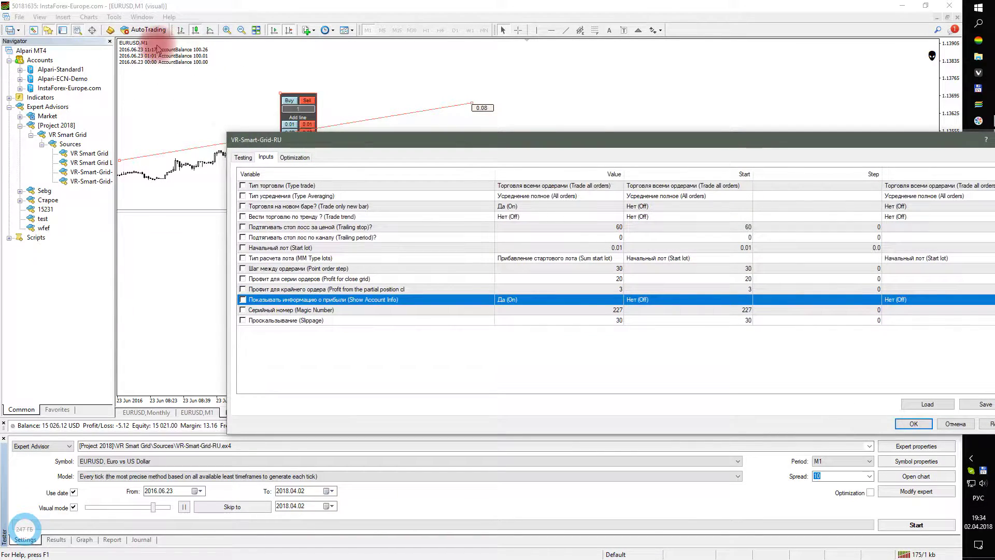
pyautogui.click(360, 311)
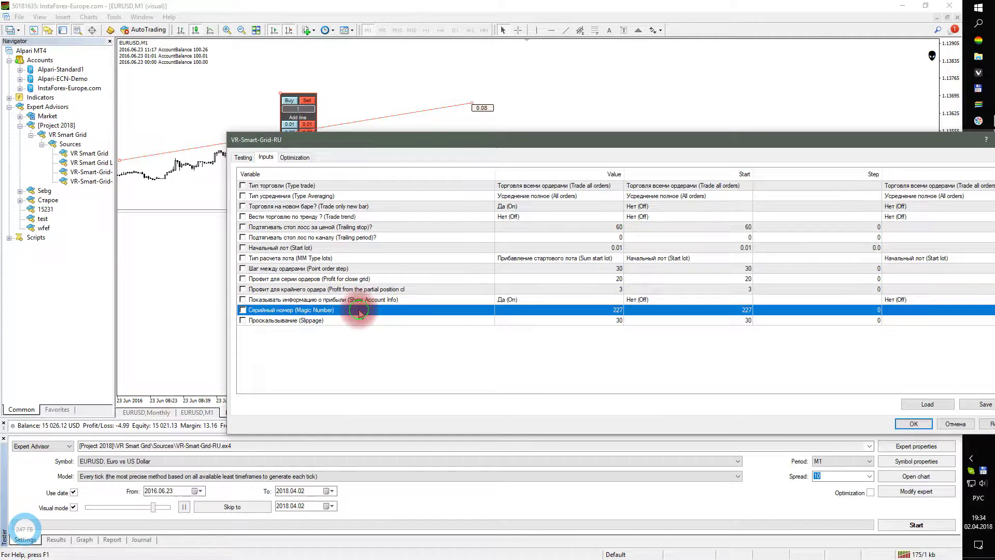
pyautogui.click(384, 320)
pyautogui.moveTo(769, 141); pyautogui.dragTo(562, 115)
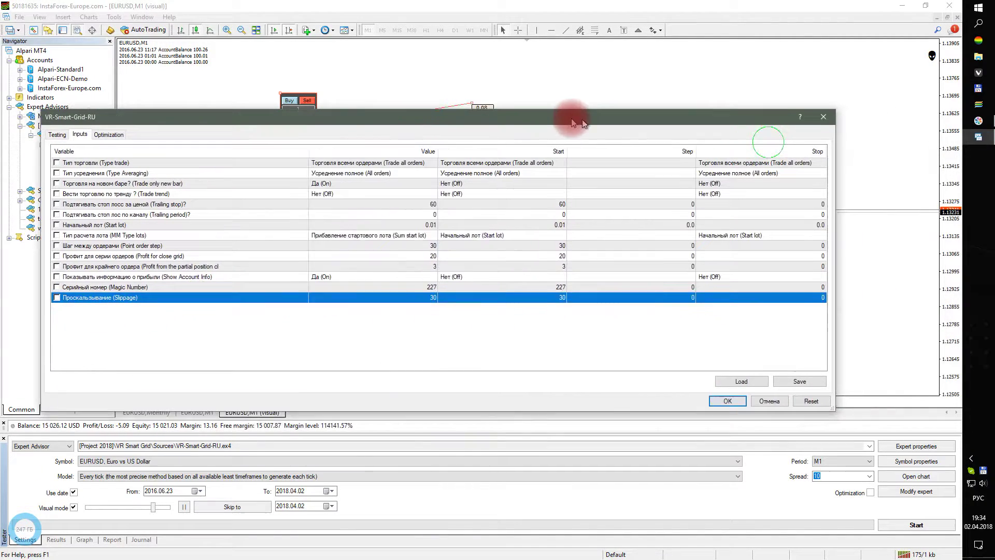
pyautogui.click(714, 401)
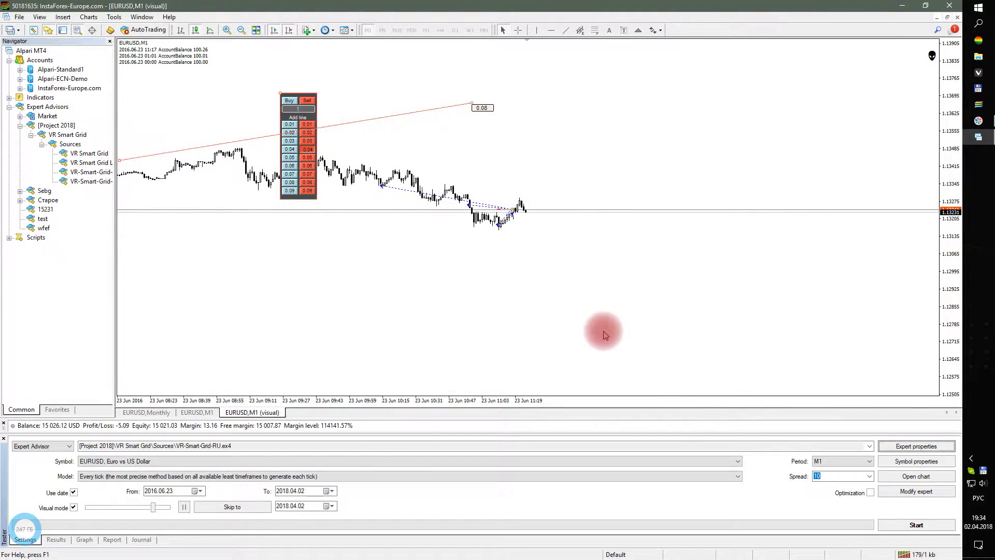
# Start the VR-Smart-Grid-RU visual backtest and raise its playback speed.
pyautogui.click(916, 527)
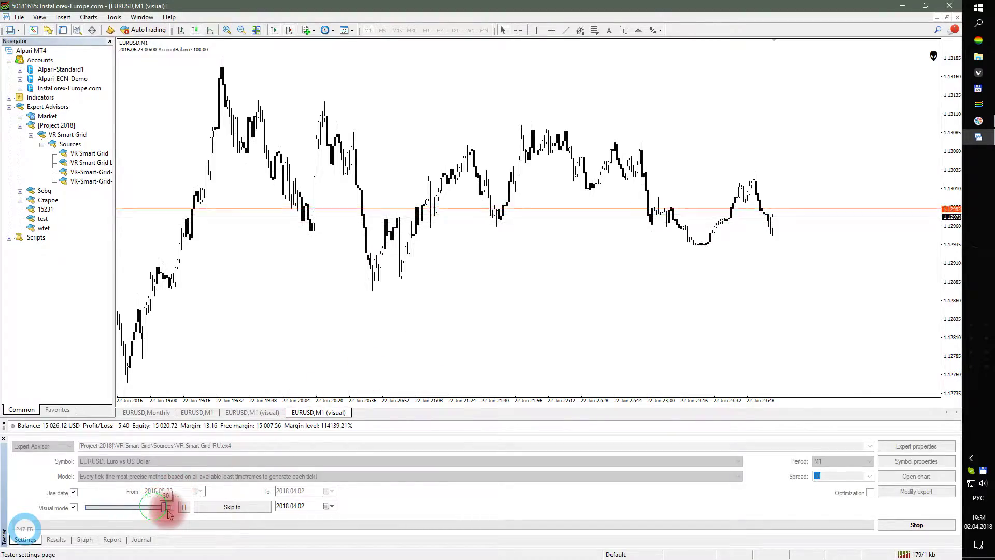
pyautogui.moveTo(155, 507); pyautogui.dragTo(176, 514)
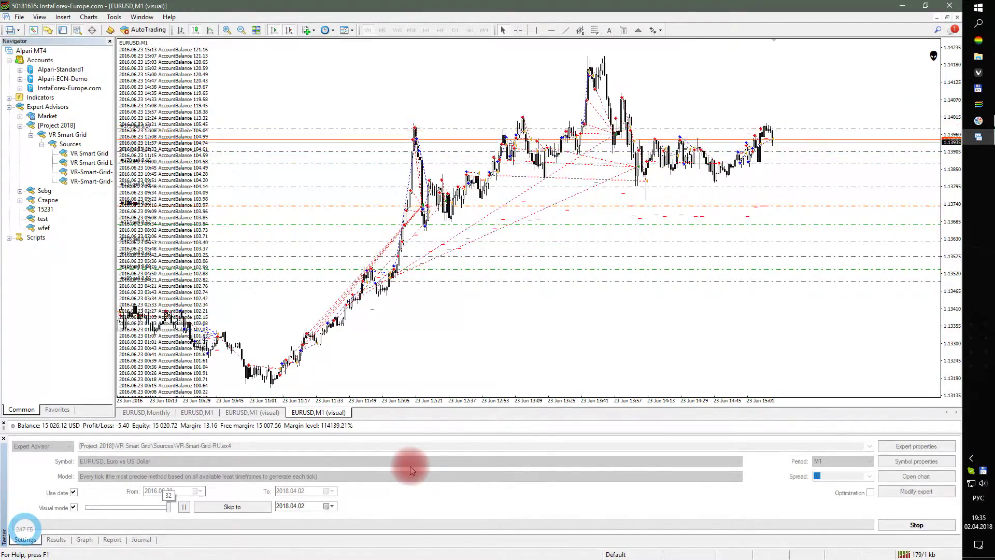
# Pause and resume the backtest, then switch to the regular EURUSD,M1 chart.
pyautogui.click(184, 507)
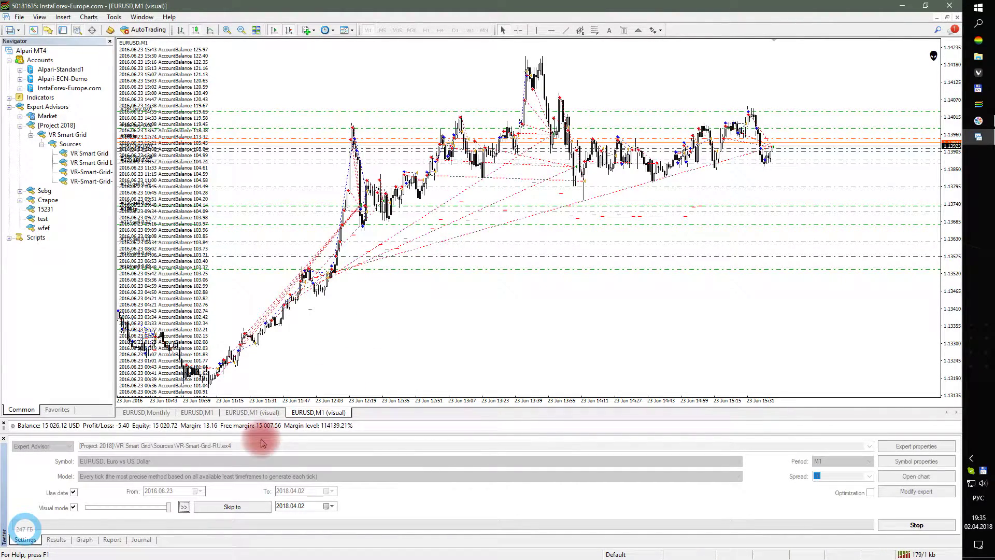
pyautogui.click(184, 509)
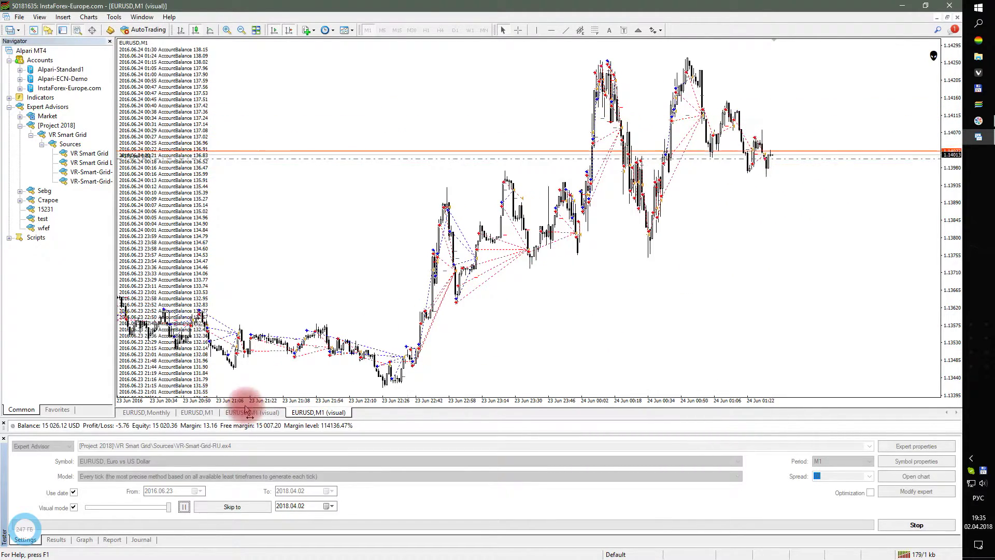
pyautogui.click(197, 412)
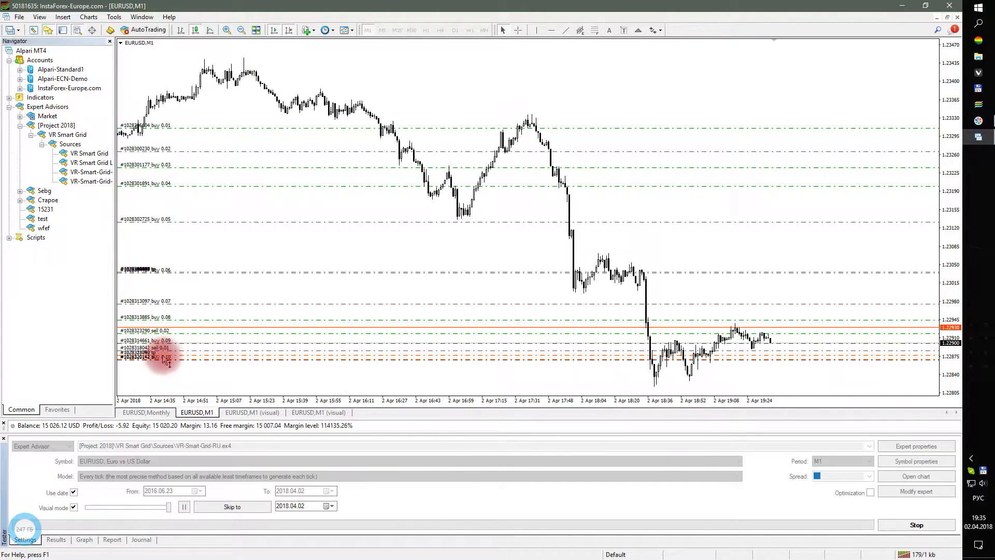
# Switch back to the EURUSD,M1 (visual) backtest chart.
pyautogui.click(307, 415)
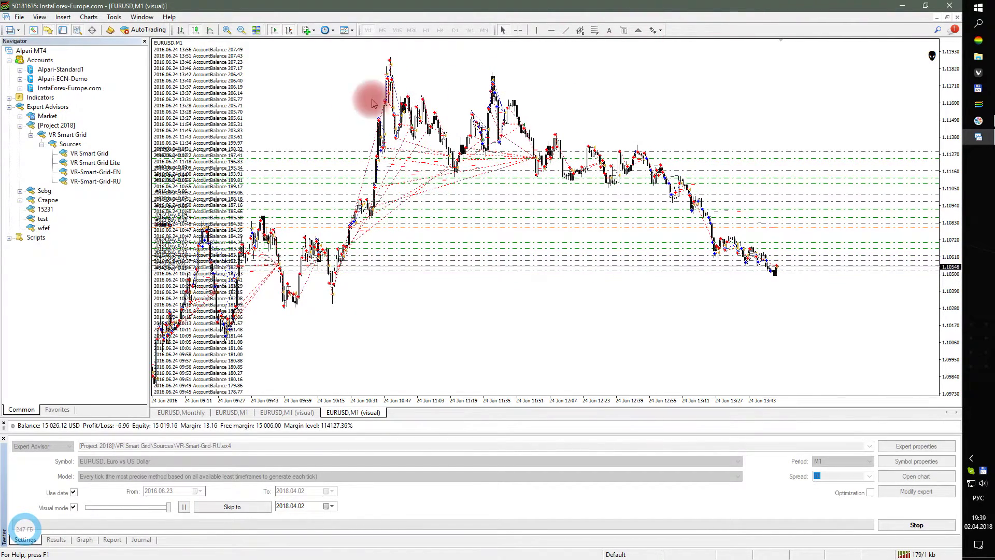
# Stop the test, set Type trade to Manual trading, and start a new visual backtest.
pyautogui.click(916, 526)
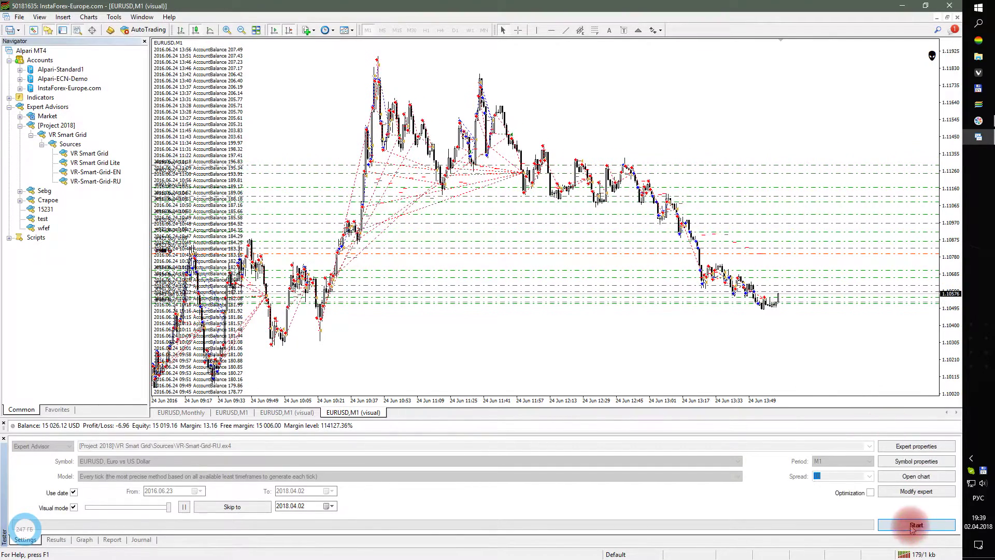
pyautogui.click(894, 445)
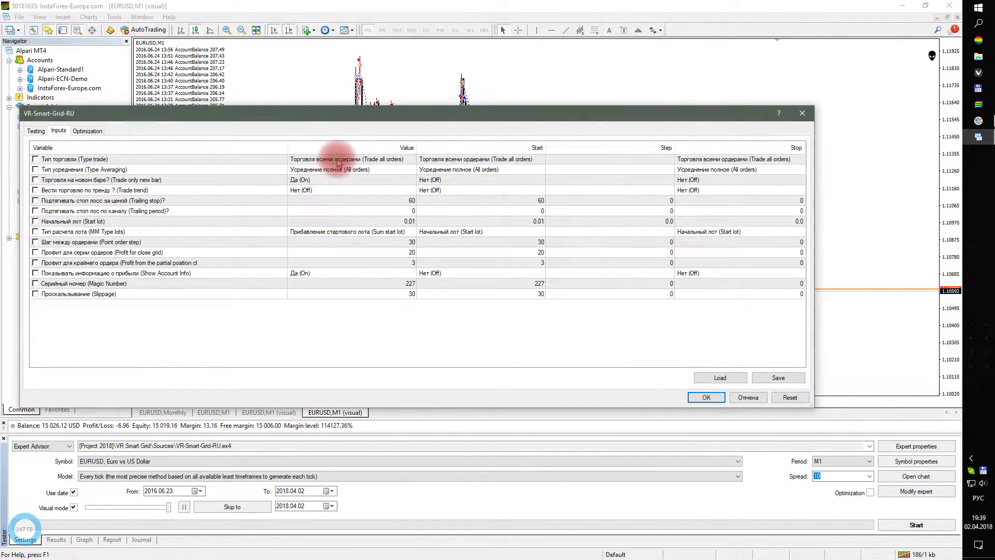
pyautogui.click(339, 161)
pyautogui.click(334, 211)
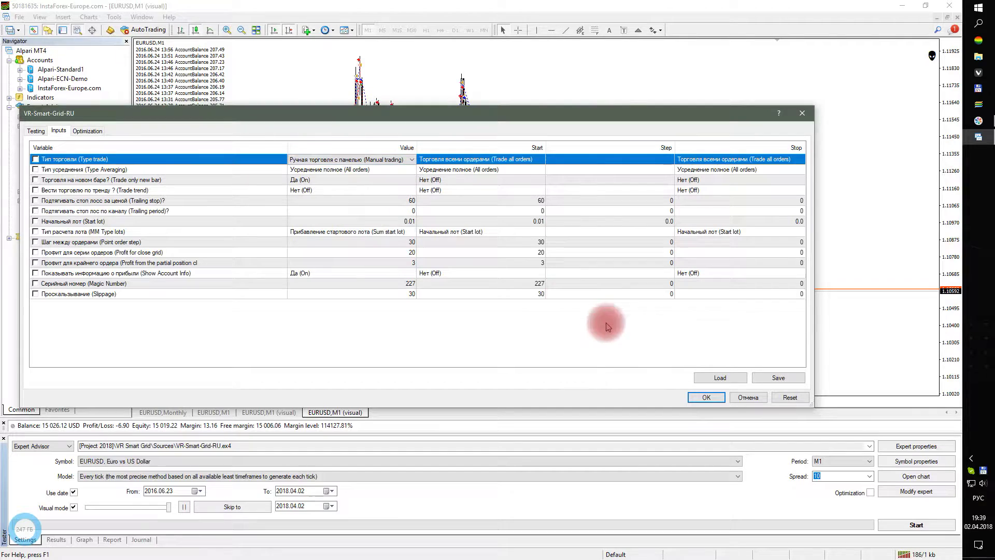
pyautogui.click(705, 399)
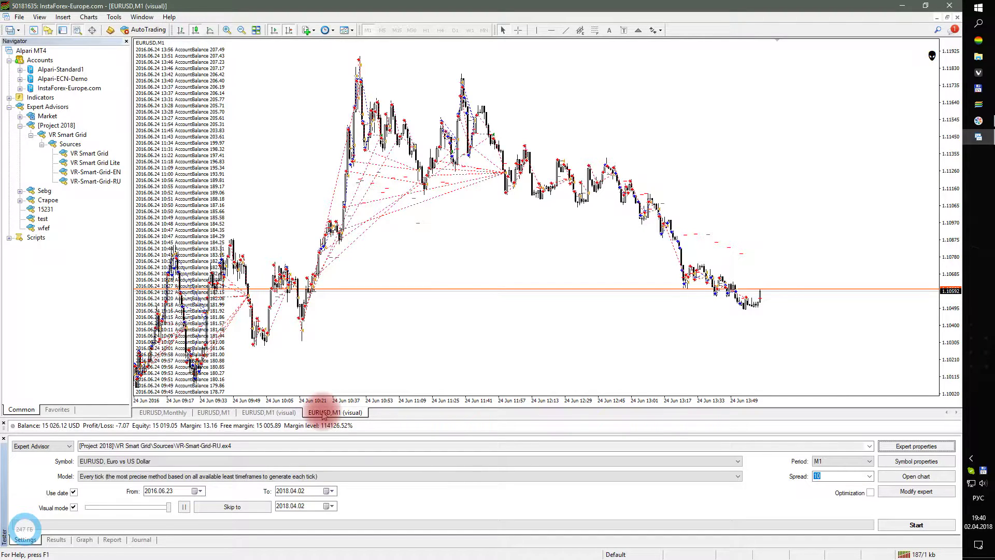
pyautogui.click(916, 525)
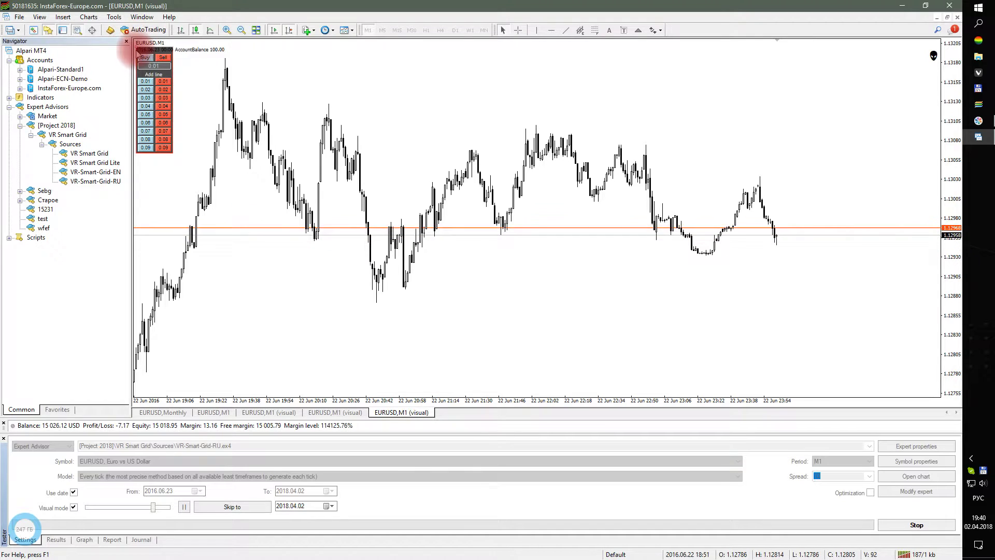
# Centre the trading panel, open a 0.01-lot buy order, and slow the playback.
pyautogui.moveTo(144, 55); pyautogui.dragTo(345, 162)
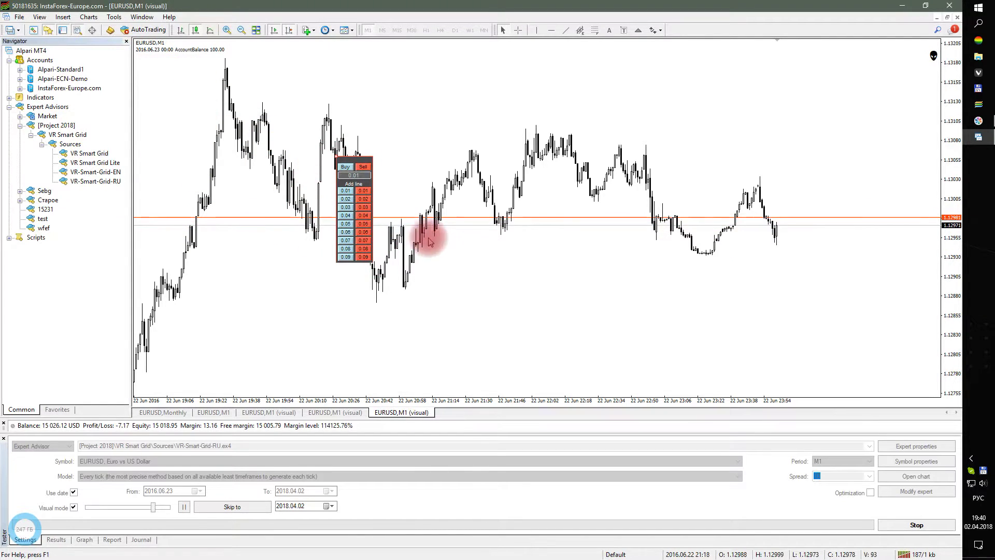
pyautogui.click(344, 167)
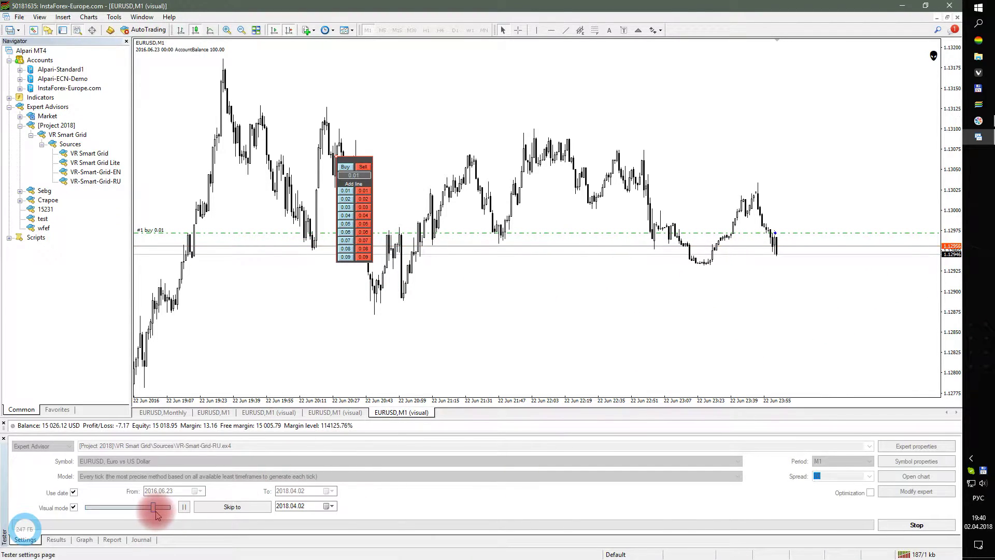
pyautogui.moveTo(156, 514); pyautogui.dragTo(144, 510)
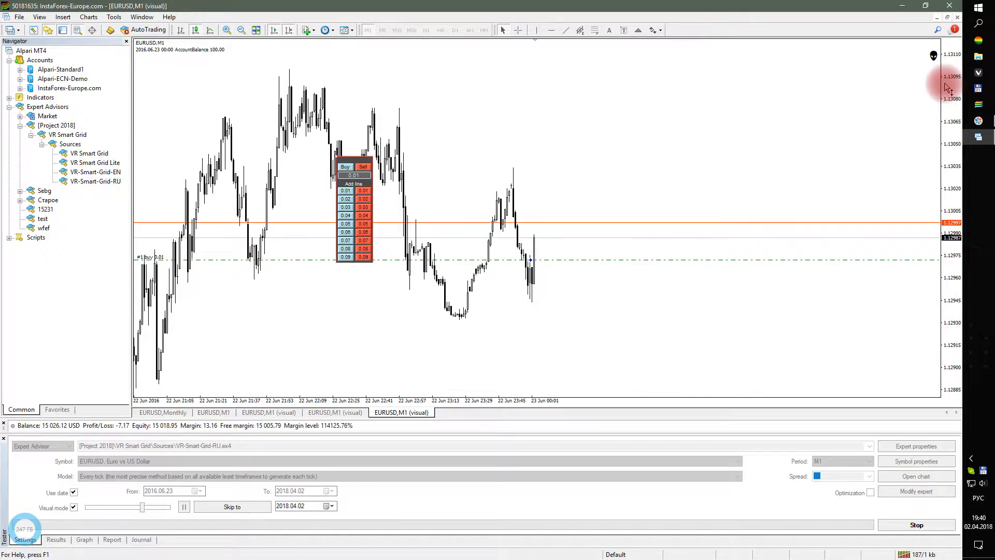
# Add a blue 0.01 buy trend line and position it below price.
pyautogui.click(352, 200)
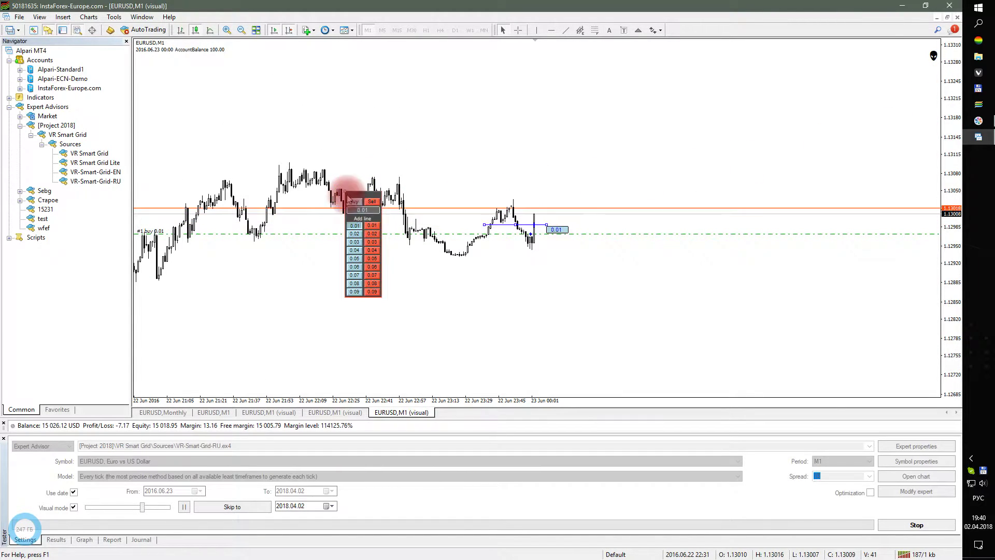
pyautogui.moveTo(516, 223)
pyautogui.mouseDown()
pyautogui.moveTo(573, 319)
pyautogui.moveTo(910, 137)
pyautogui.mouseUp()
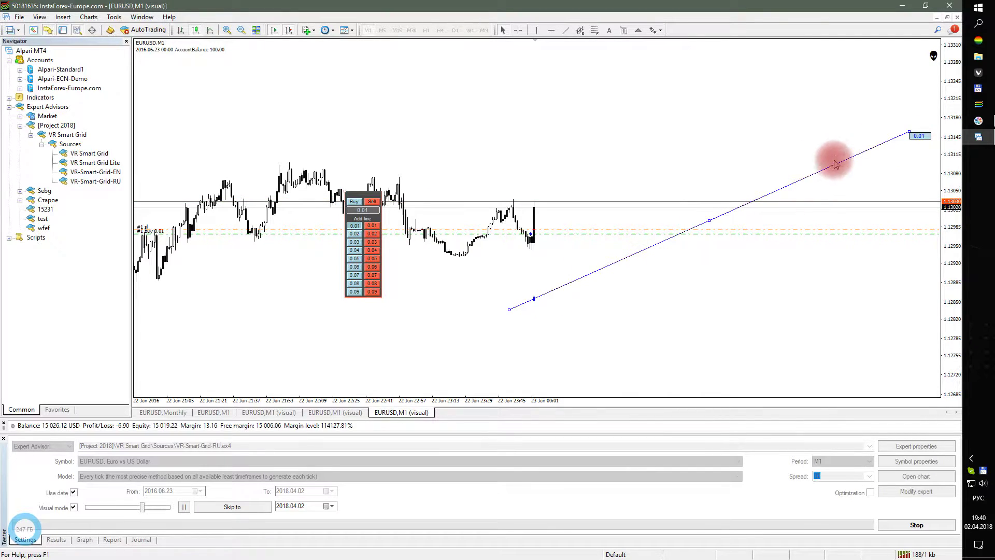
pyautogui.moveTo(516, 314); pyautogui.dragTo(454, 335)
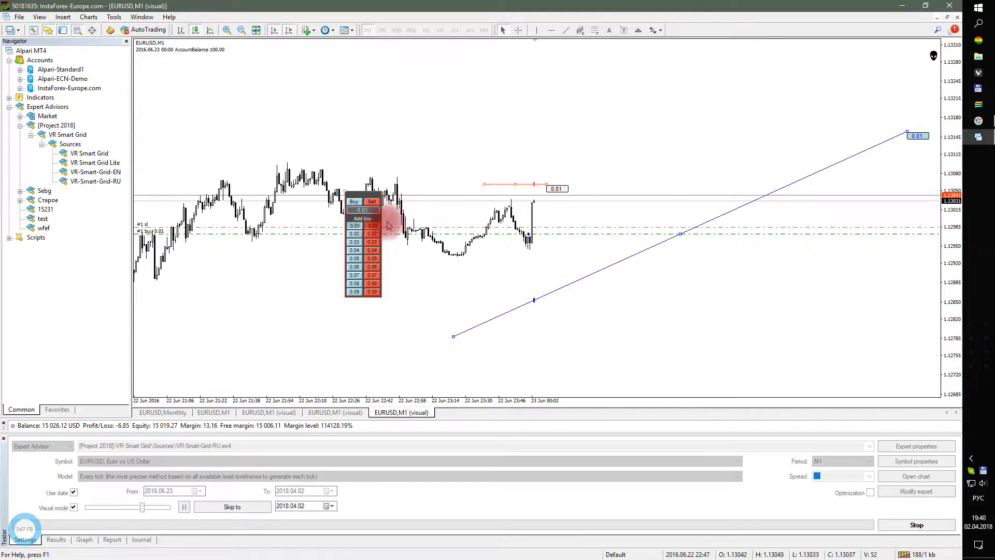
# Add an orange 0.01 sell trend line angled up toward the upper right.
pyautogui.click(540, 189)
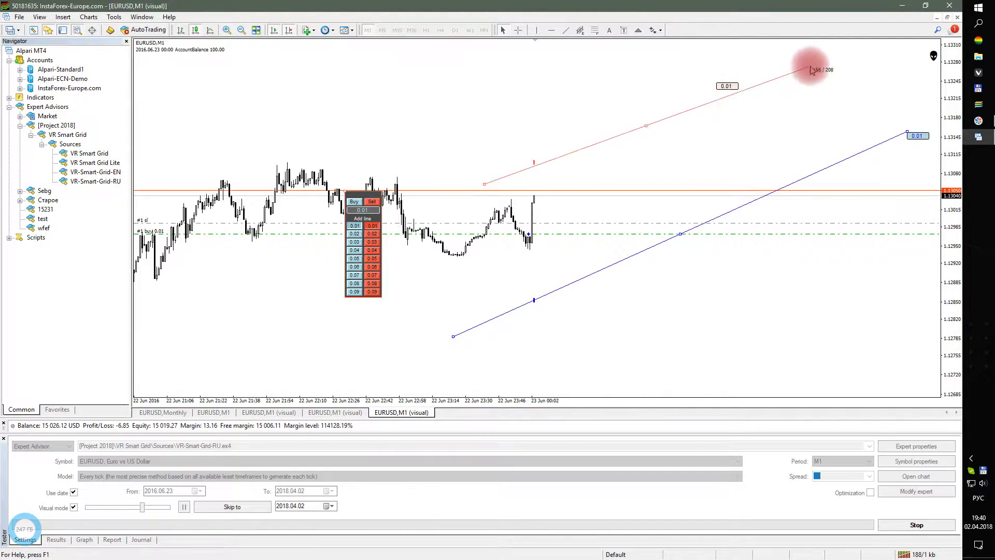
pyautogui.moveTo(549, 189); pyautogui.dragTo(853, 50)
pyautogui.moveTo(484, 183); pyautogui.dragTo(398, 234)
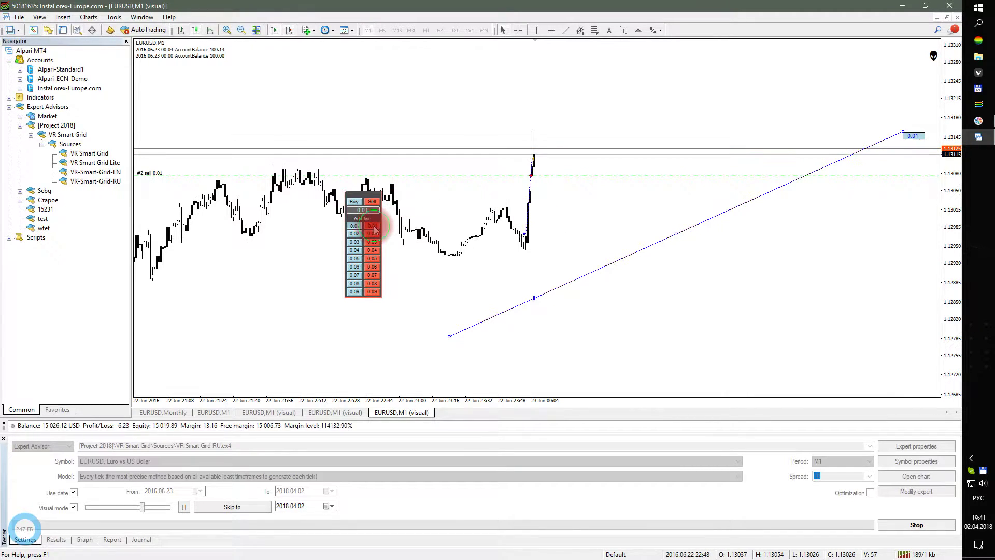
# Place a red 0.01 line above price and a long rising 0.02 line below price.
pyautogui.moveTo(363, 227); pyautogui.dragTo(550, 140)
pyautogui.moveTo(586, 103); pyautogui.dragTo(640, 64)
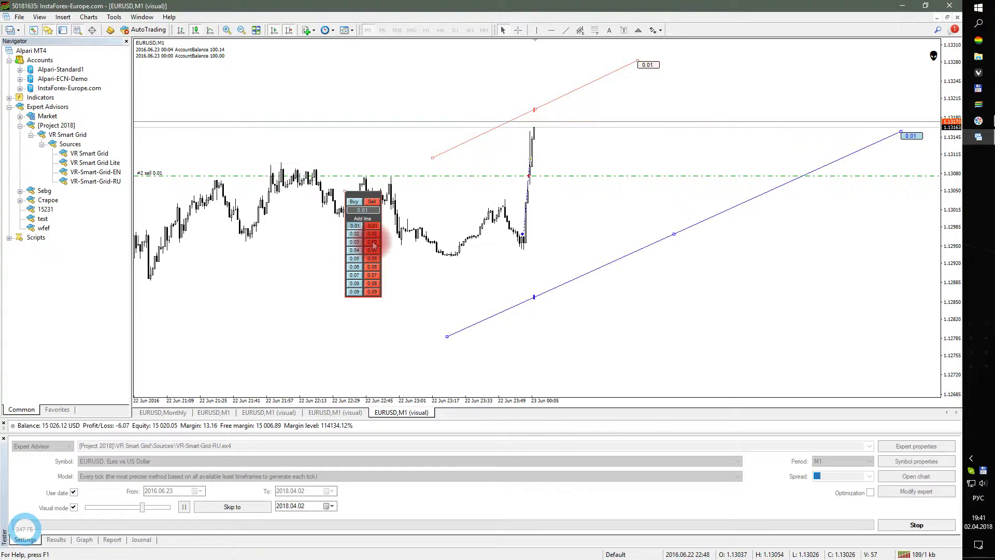
pyautogui.click(355, 234)
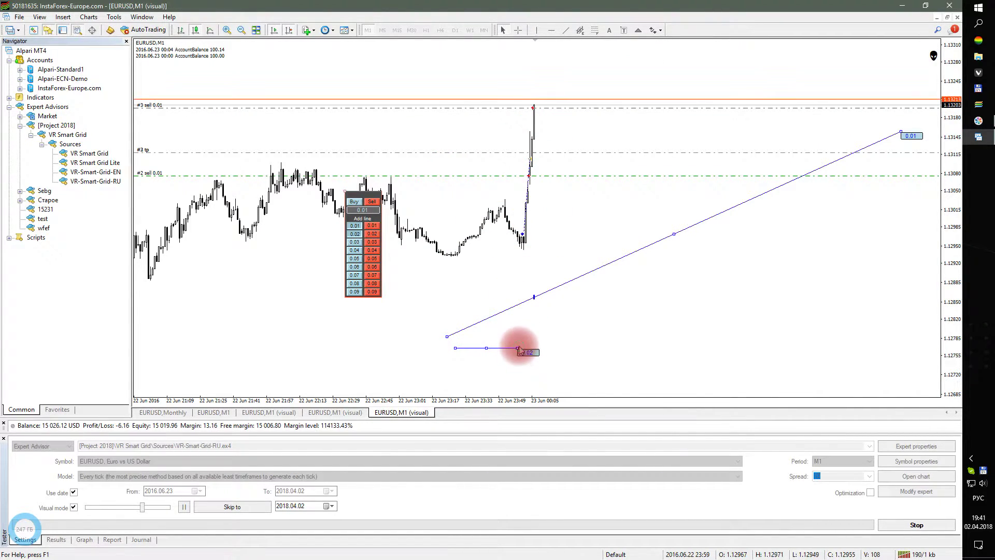
pyautogui.moveTo(492, 336); pyautogui.dragTo(839, 251)
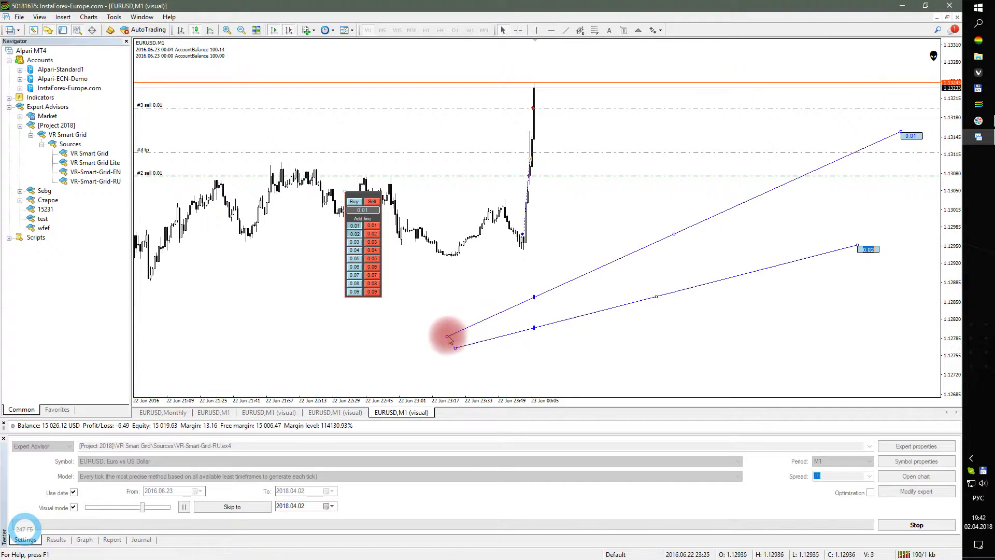
pyautogui.moveTo(448, 337); pyautogui.dragTo(464, 301)
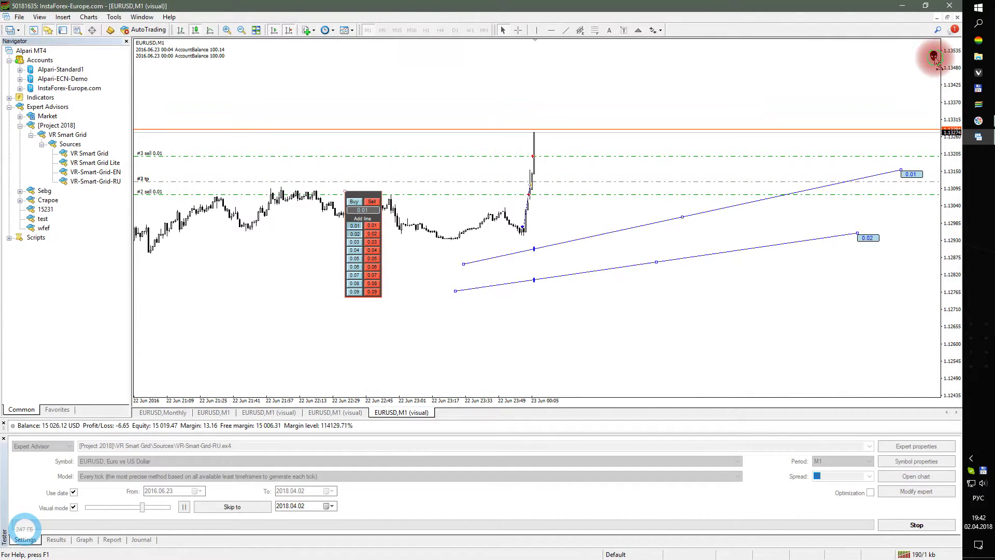
# Add a 0.05 sell line crossing current price and move the order panel lower-left.
pyautogui.click(373, 261)
pyautogui.moveTo(556, 88); pyautogui.dragTo(698, 62)
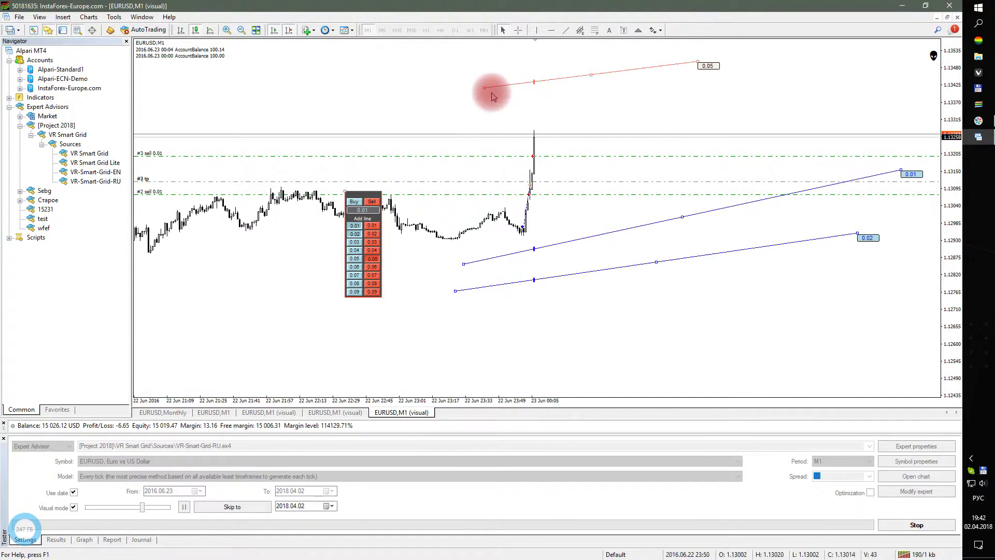
pyautogui.moveTo(491, 97); pyautogui.dragTo(422, 177)
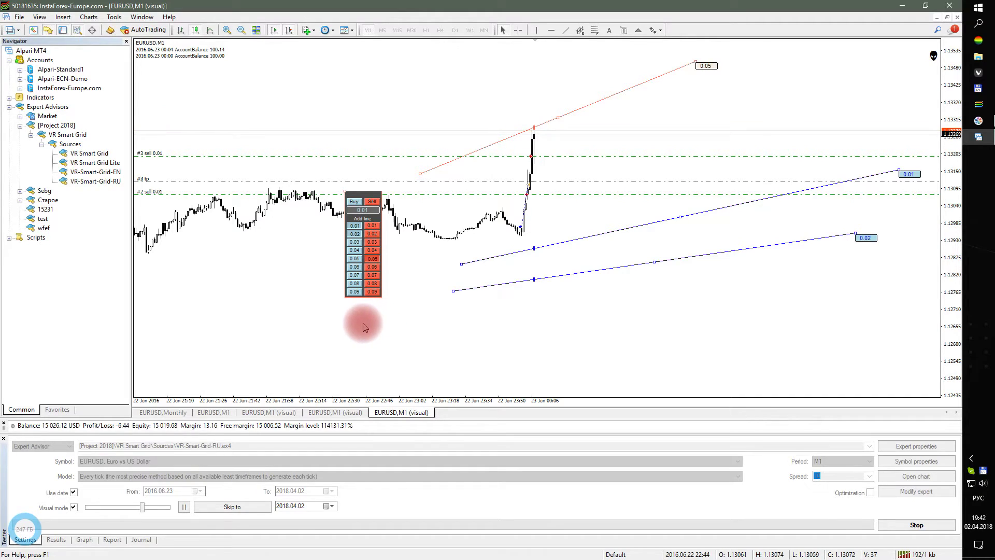
pyautogui.moveTo(346, 196); pyautogui.dragTo(289, 234)
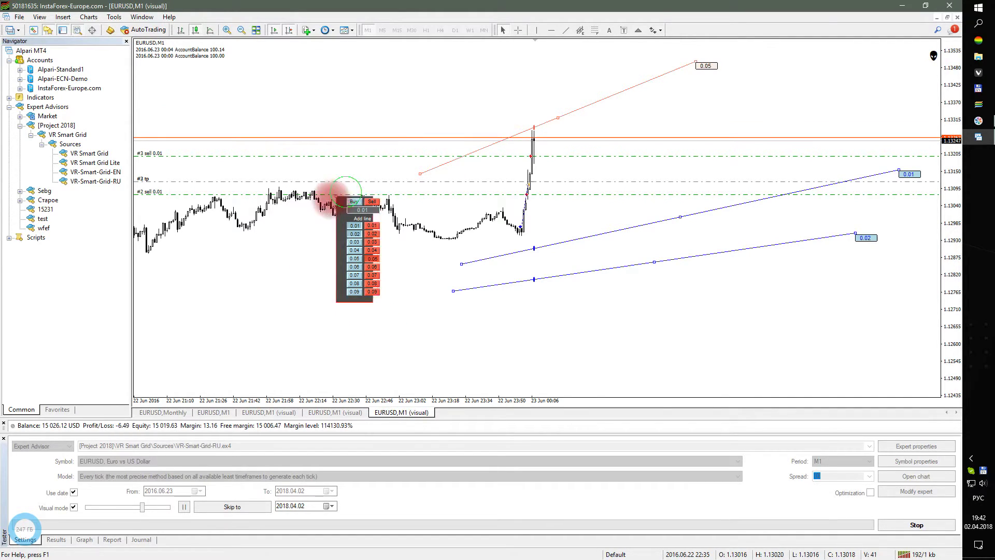